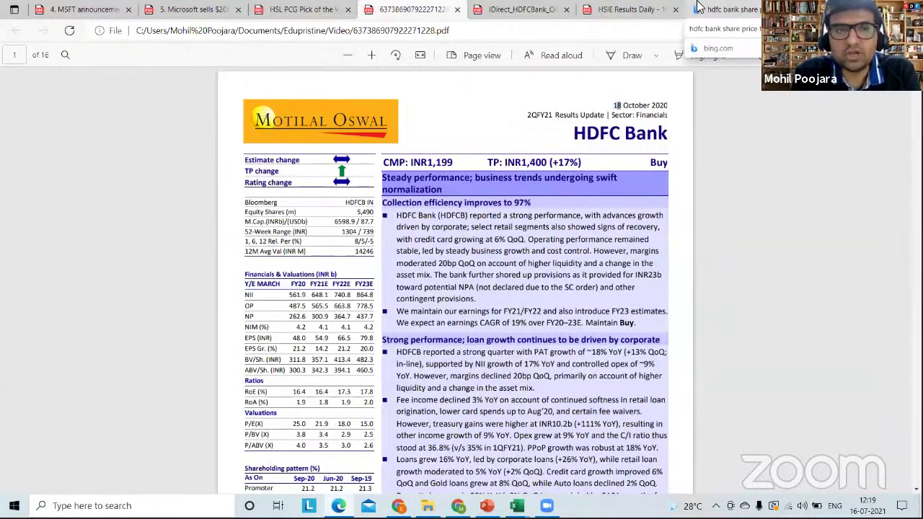
Check today's HDFC Bank share price against the price and target in the Motilal Oswal report.
click(698, 8)
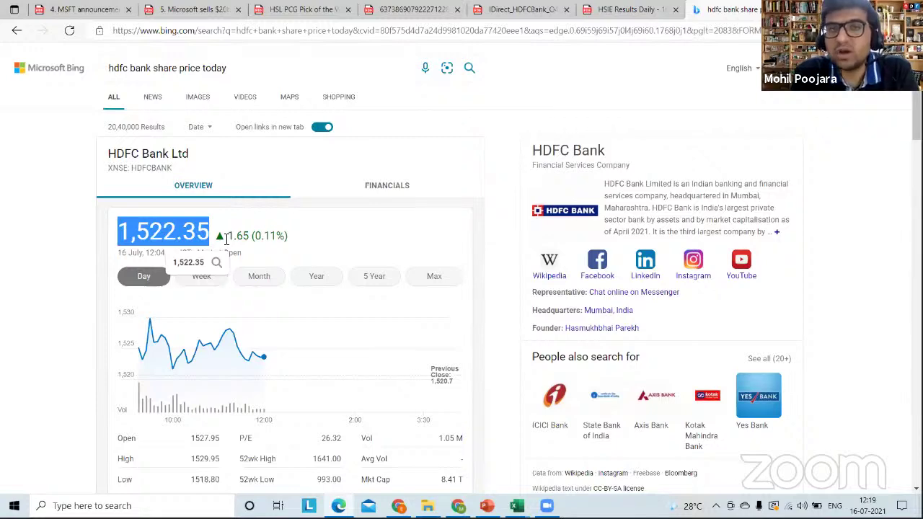
click(382, 9)
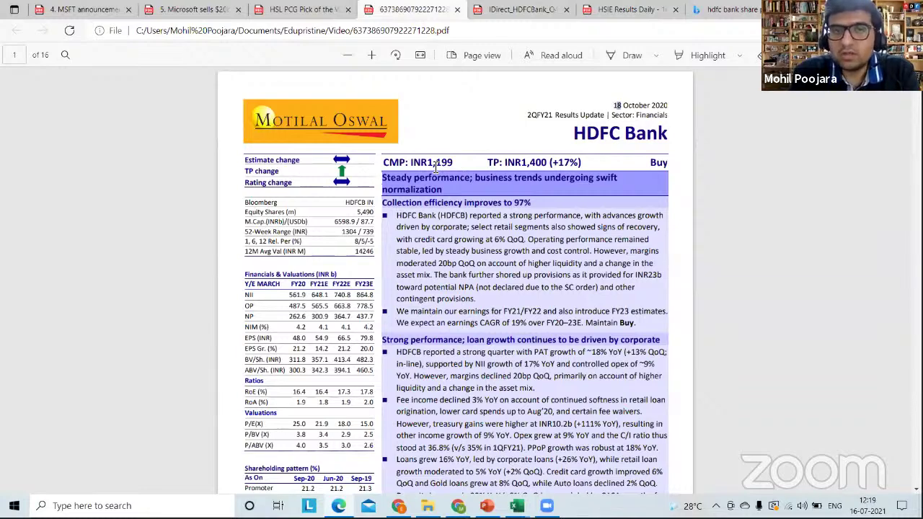
Examine the ICICI Direct report on HDFC Bank, including its company heading, report date, current price and target price.
click(559, 7)
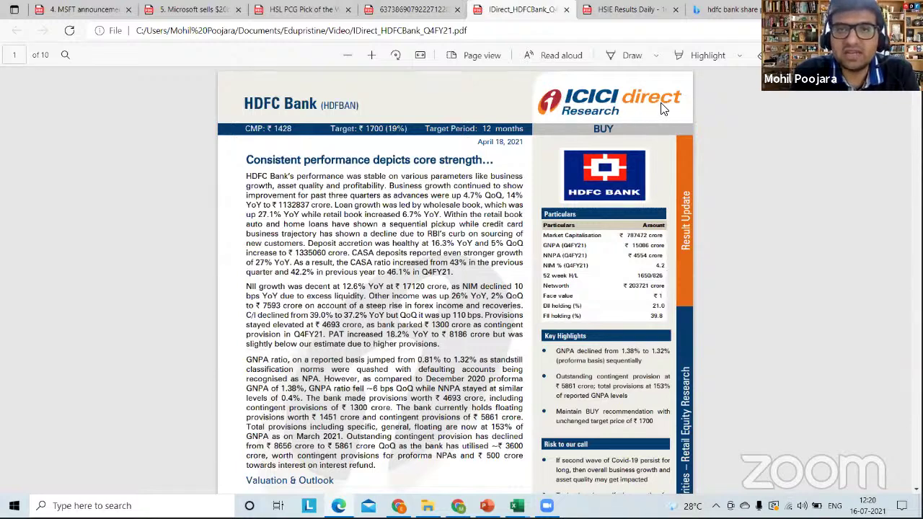
drag(245, 103, 317, 105)
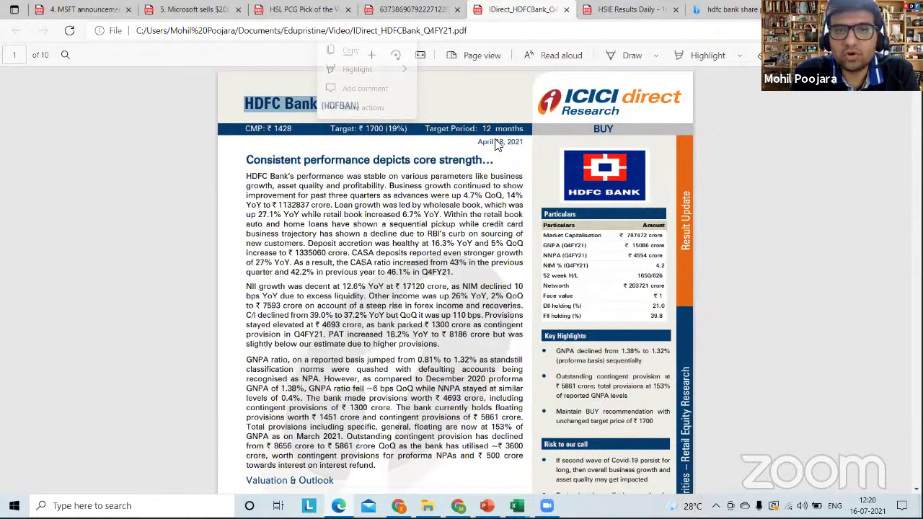
drag(488, 142, 518, 149)
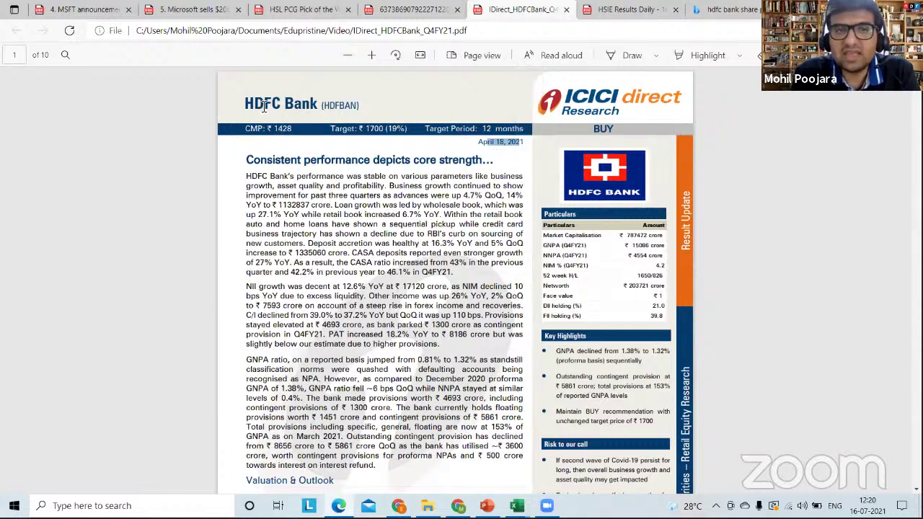
click(346, 137)
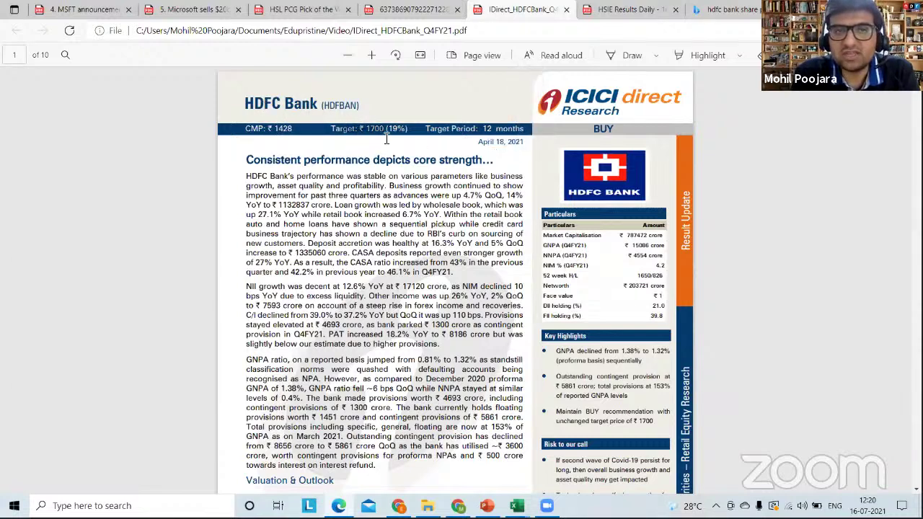
triple_click(386, 137)
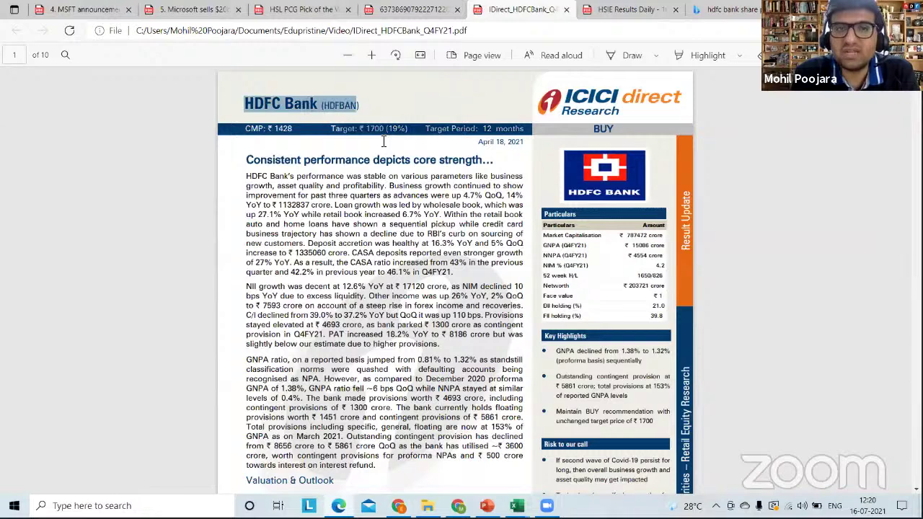
click(454, 128)
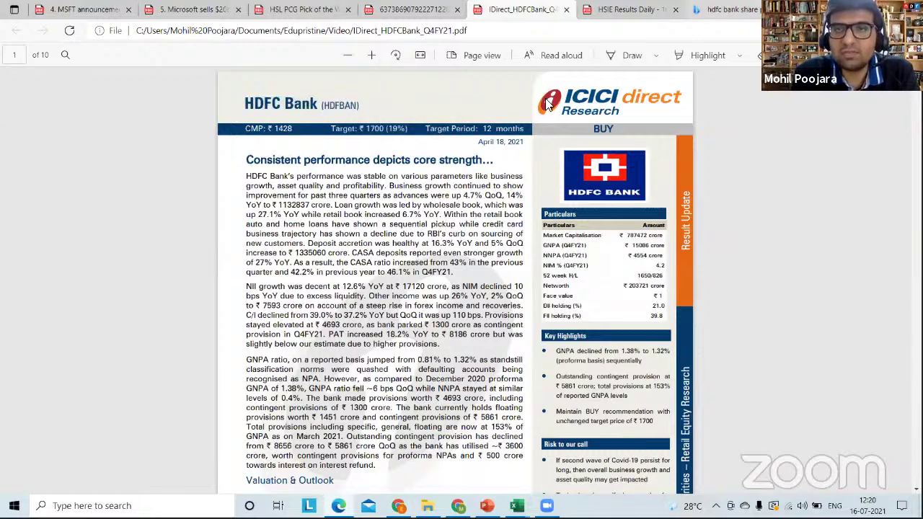
Compare the live HDFC Bank share price with the targets in the ICICI Direct and Motilal Oswal reports.
click(728, 9)
double_click(155, 230)
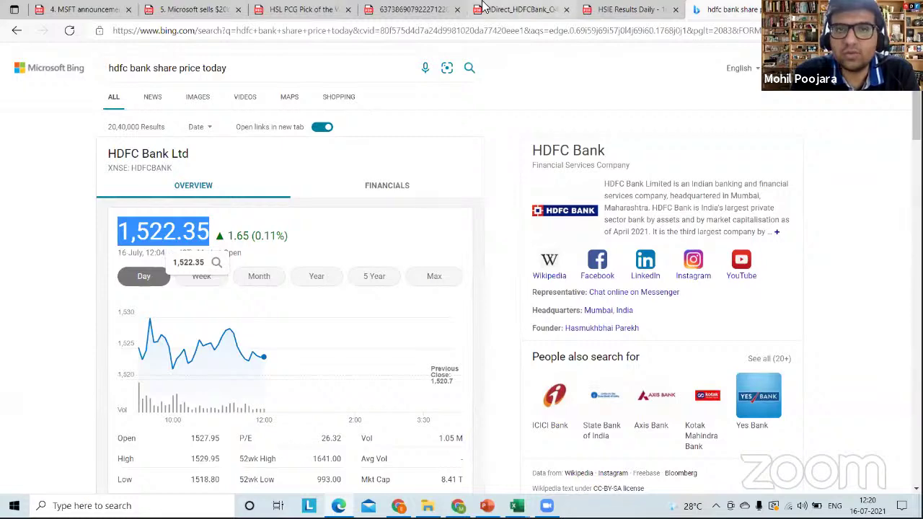
click(519, 10)
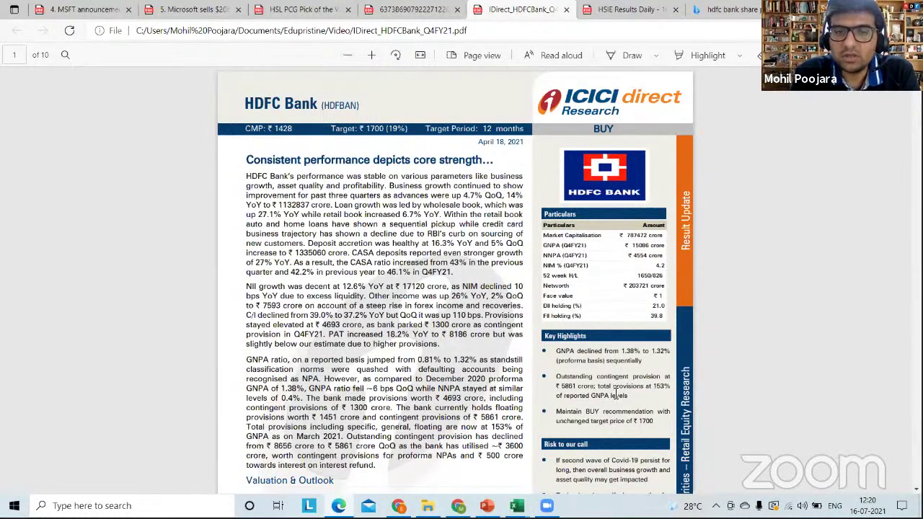
click(411, 9)
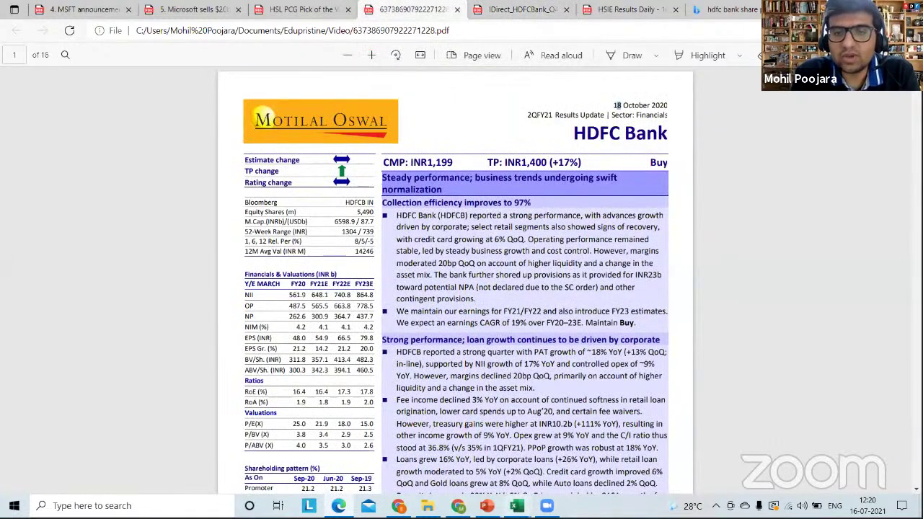
Switch to the Fin_Model_Ins_Final workbook in Excel and look through its sheets from Assumptions to Rel Valn.
mouse_move(516, 505)
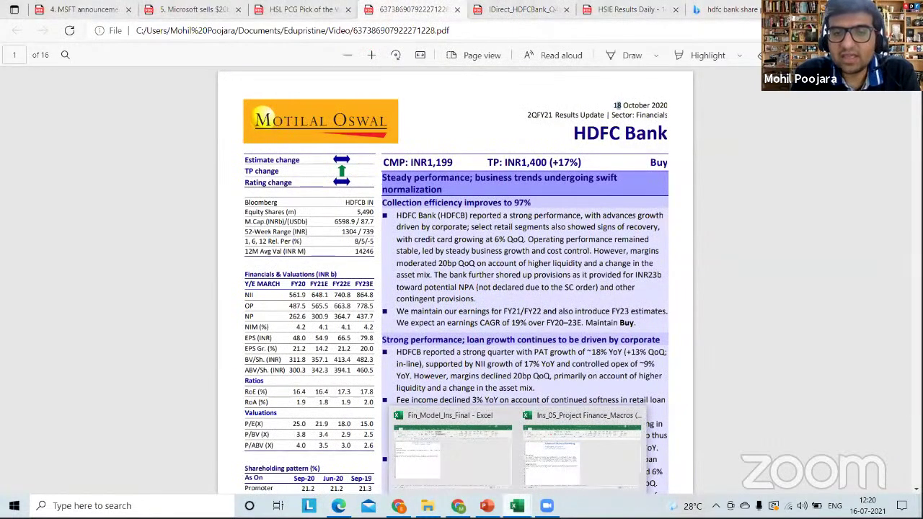
click(454, 459)
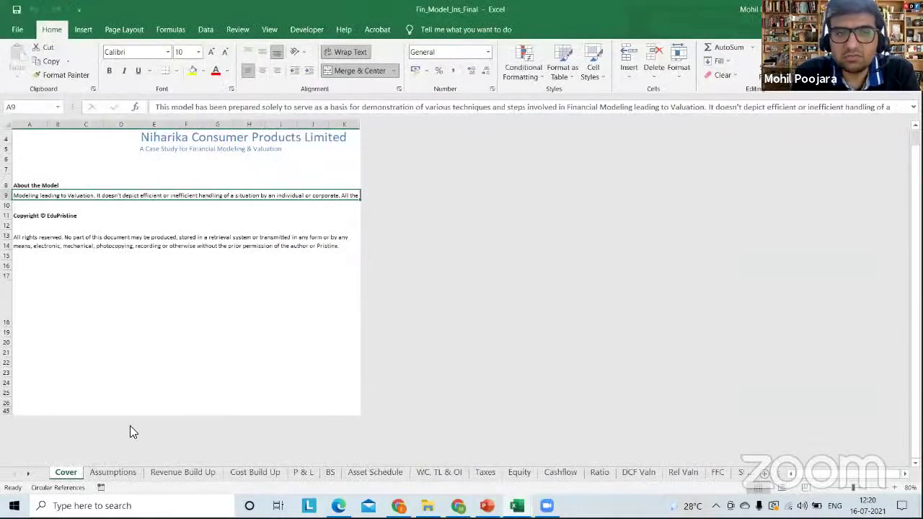
click(117, 471)
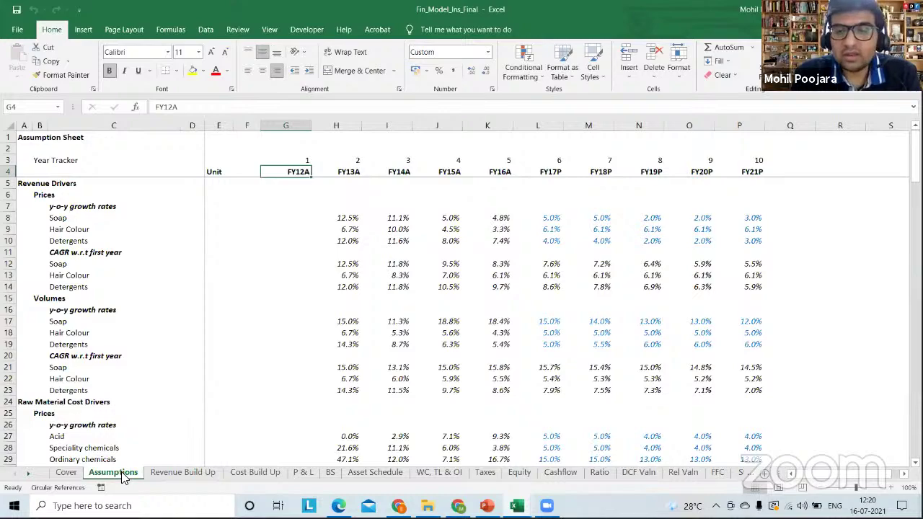
key(ctrl+Page_Down)
key(ctrl+Page_Down)
key(ctrl+Page_Down)
key(ctrl+Page_Down)
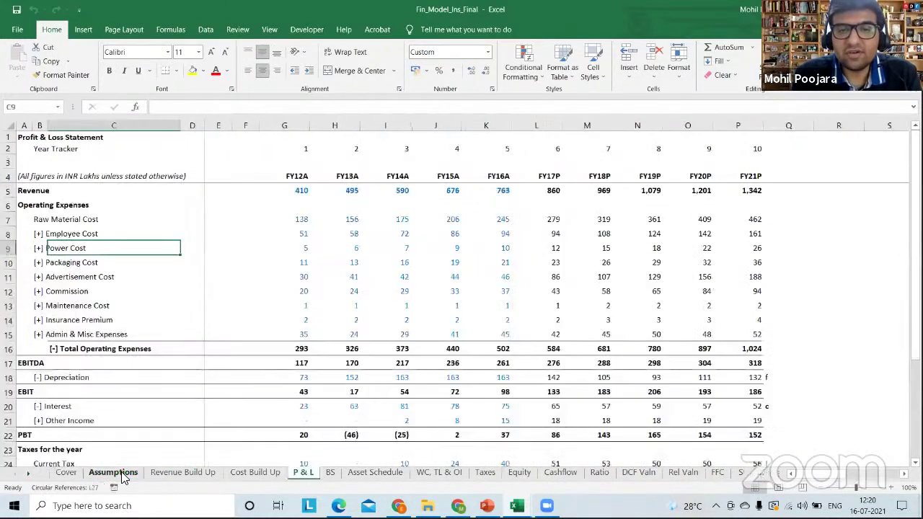
key(ctrl+Page_Down)
key(ctrl+Page_Down)
key(ctrl+Page_Down)
key(ctrl+Page_Down)
key(ctrl+Page_Down)
key(ctrl+Page_Down)
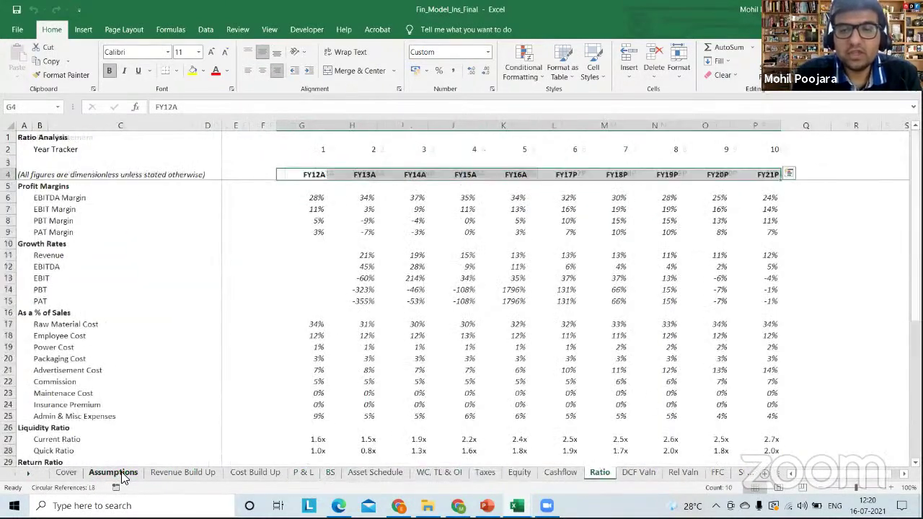
key(ctrl+Page_Down)
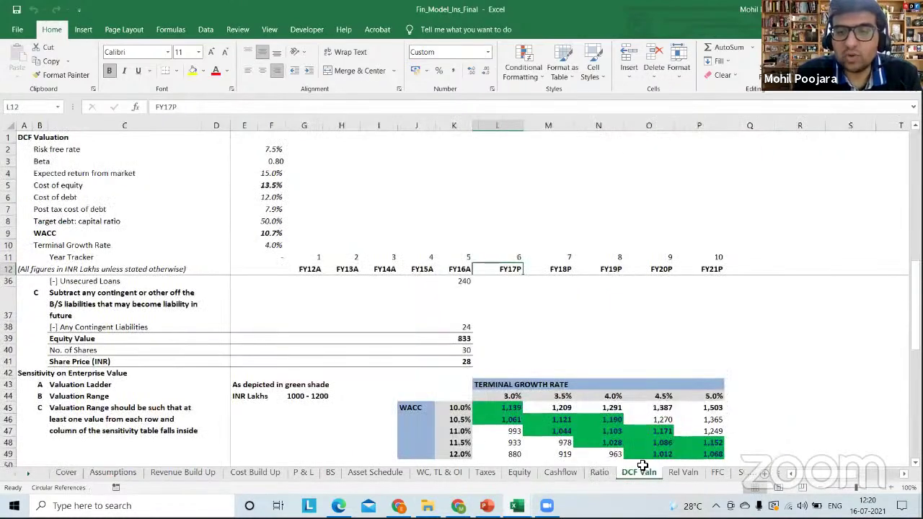
click(667, 472)
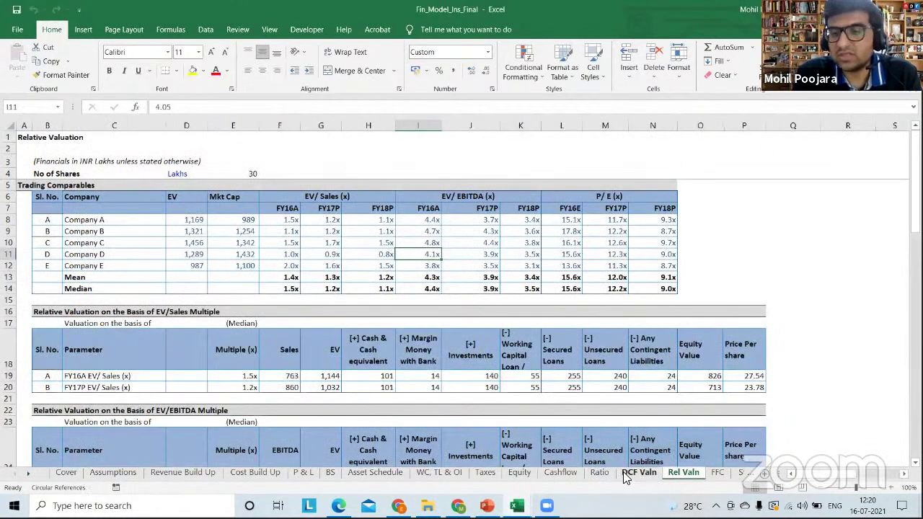
Examine the Share Price (INR) row and the sensitivity table on the DCF Valn sheet.
click(624, 476)
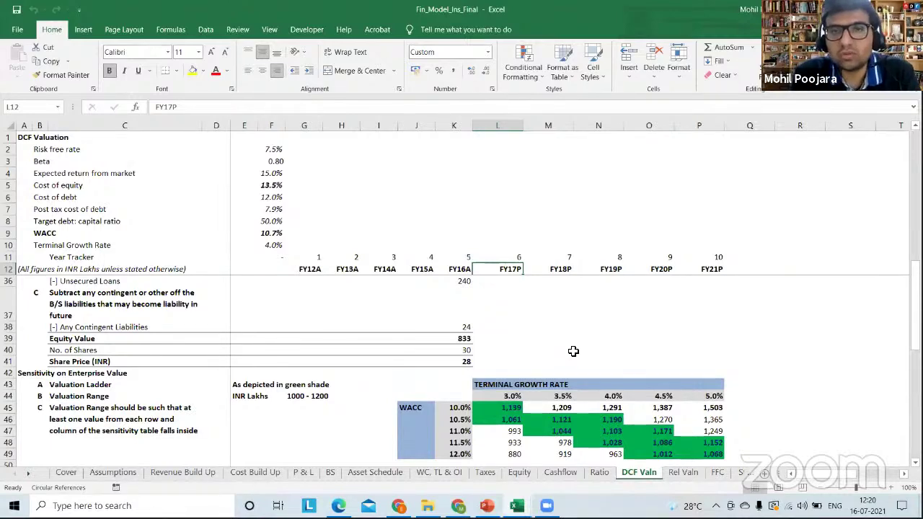
scroll(573, 351, down, 1)
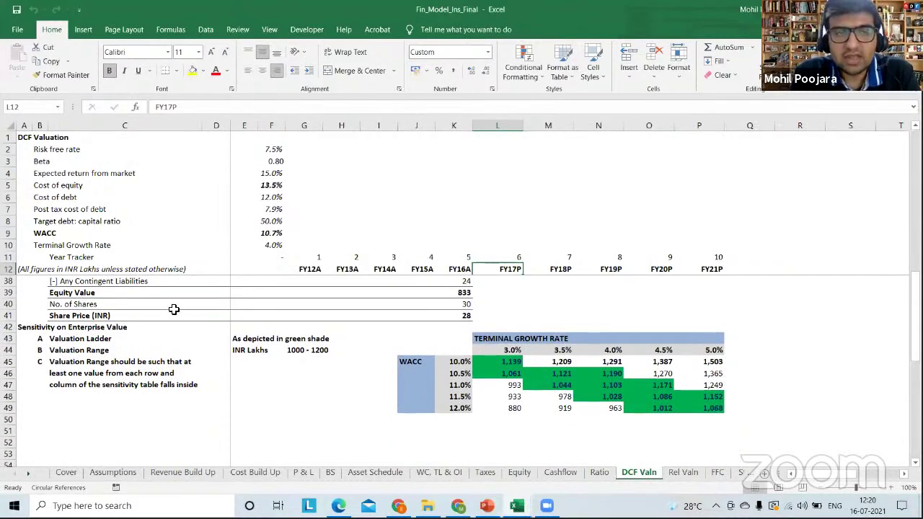
click(6, 315)
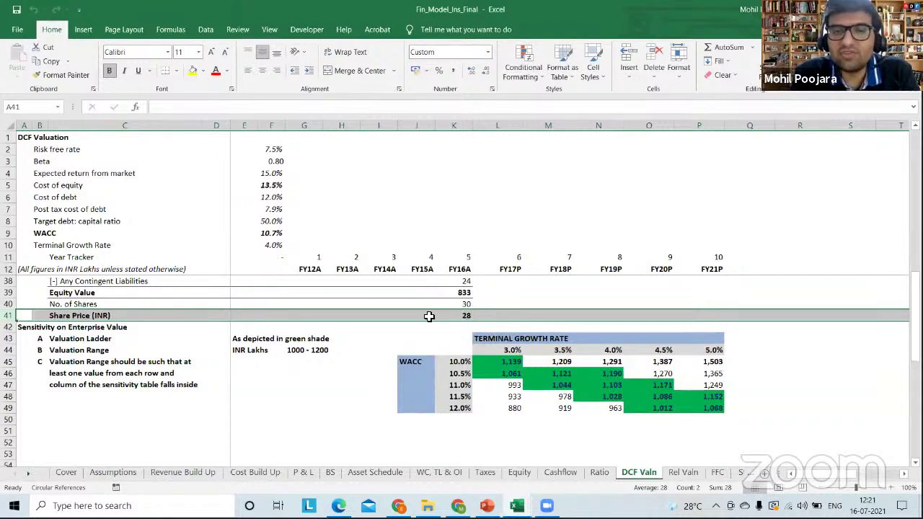
click(463, 328)
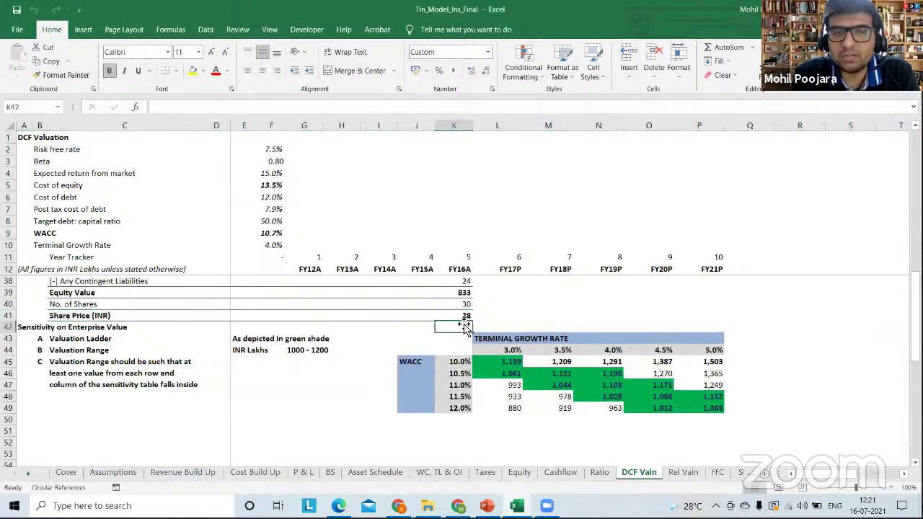
click(527, 326)
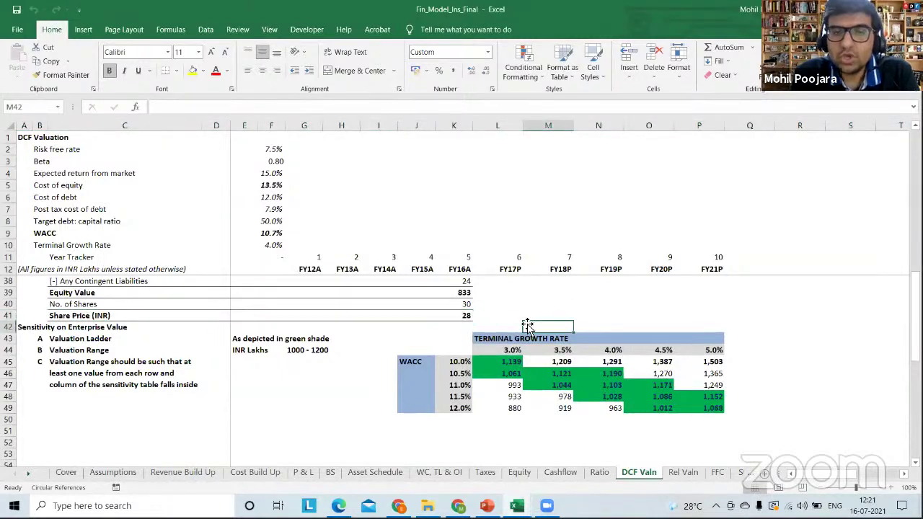
click(520, 319)
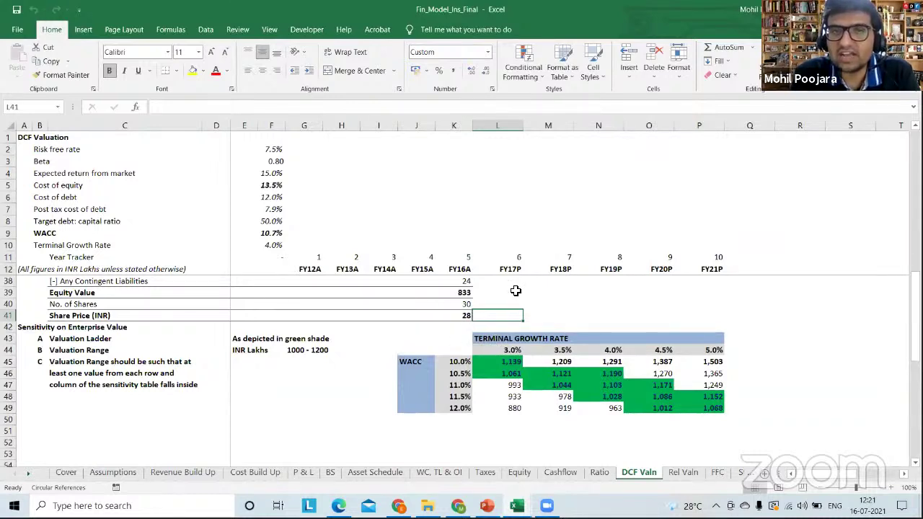
click(620, 295)
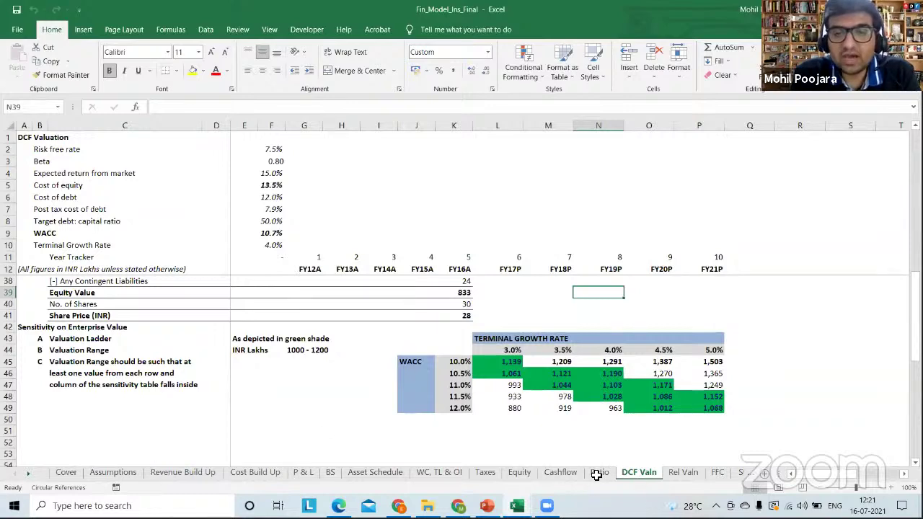
Review the price growth drivers for Soap, Hair Colour and Detergents on the Assumptions sheet.
click(113, 472)
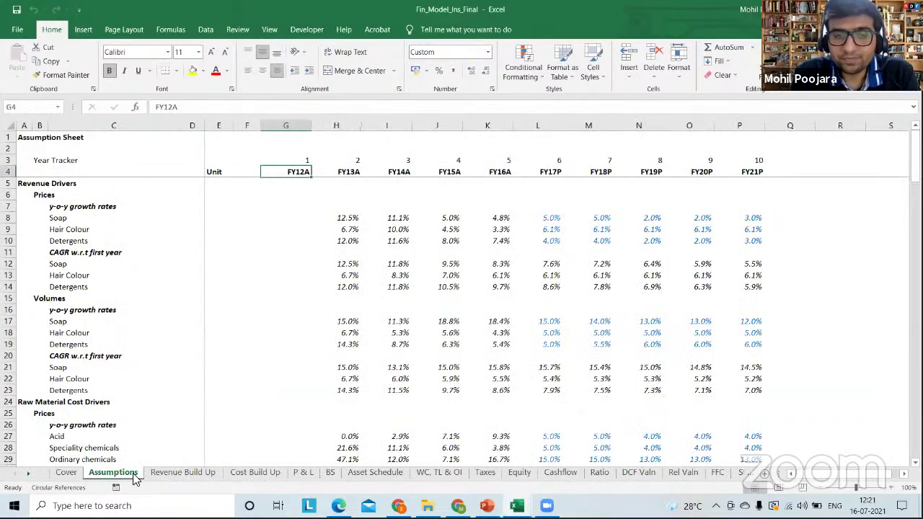
click(66, 226)
click(63, 219)
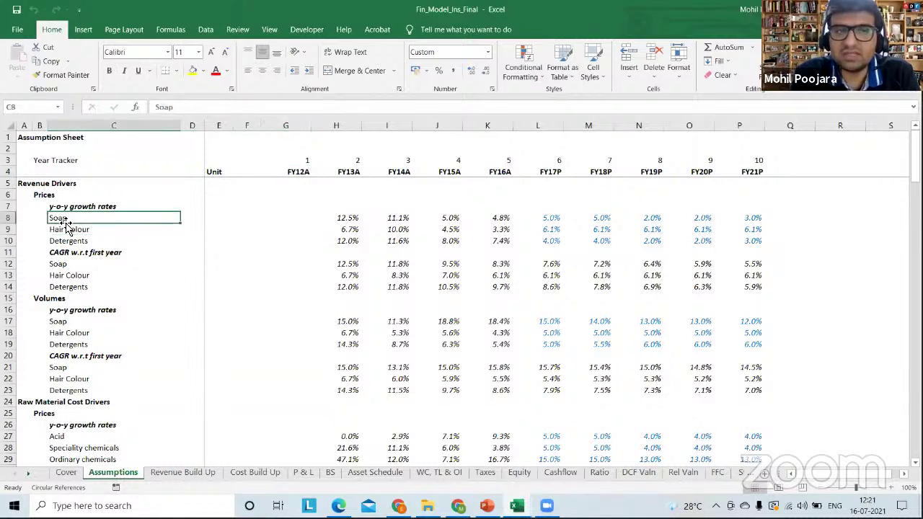
click(88, 230)
click(87, 241)
click(39, 191)
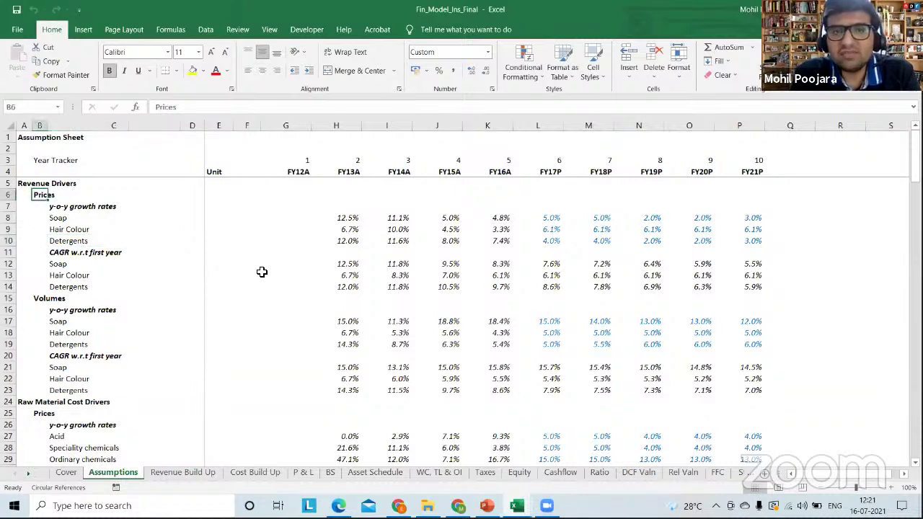
Set the FY17P year-on-year price growth rates of Soap, Hair Colour and Detergents to 10% each.
click(540, 219)
text(10)
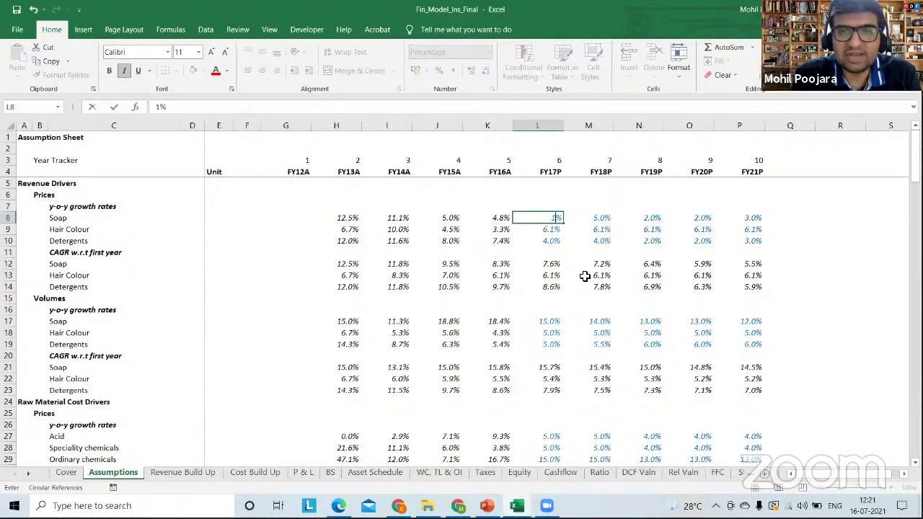
key(Return)
text(10)
key(Return)
text(10)
key(Return)
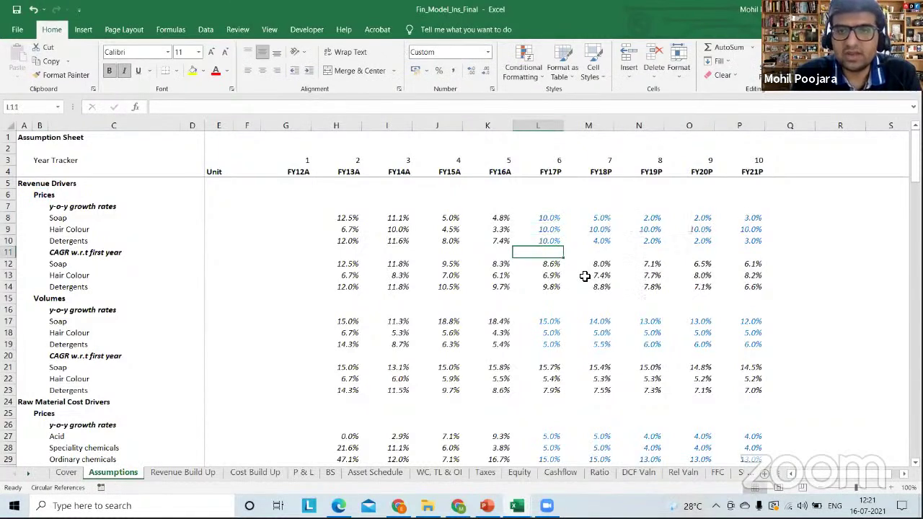
Review the FY17P price growth inputs for the three products alongside their volume growth assumptions.
key(Up)
key(Up)
key(Up)
key(shift+Down)
key(shift+Down)
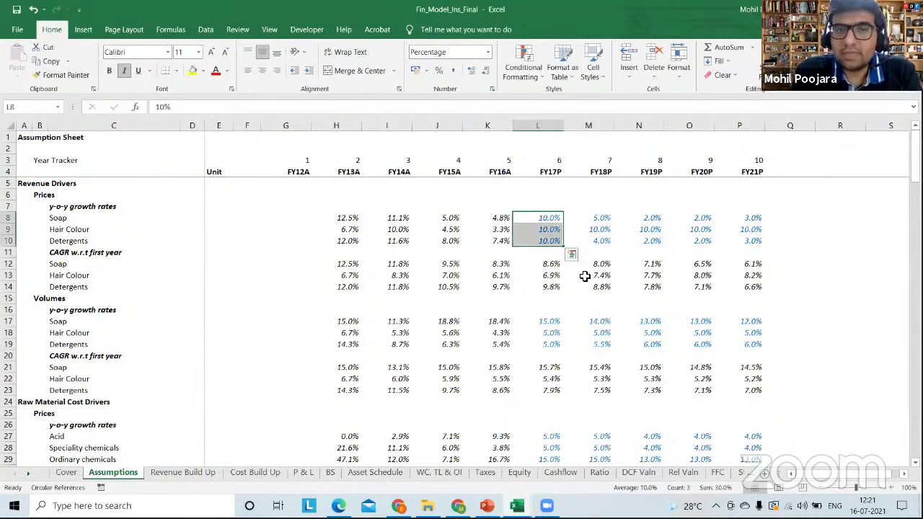
click(546, 322)
mouse_move(545, 339)
mouse_down()
mouse_move(545, 350)
mouse_move(552, 339)
mouse_up()
click(549, 217)
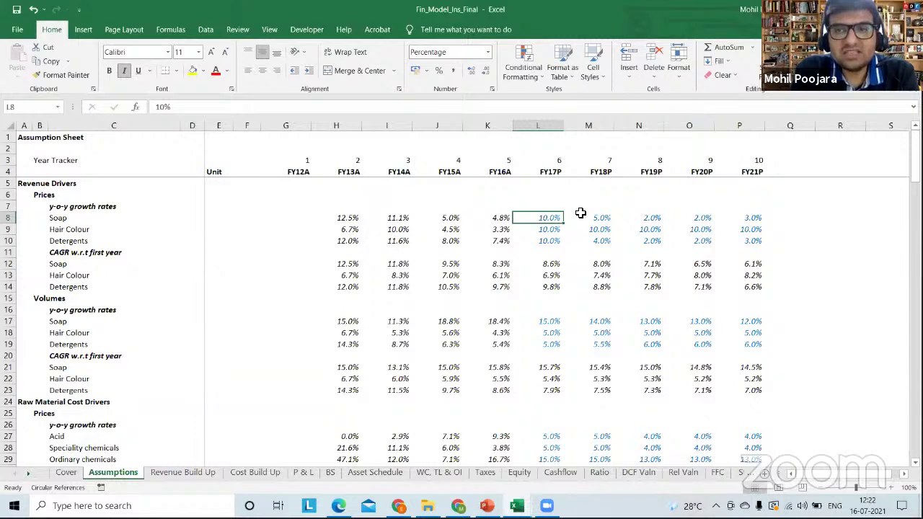
drag(542, 218, 545, 238)
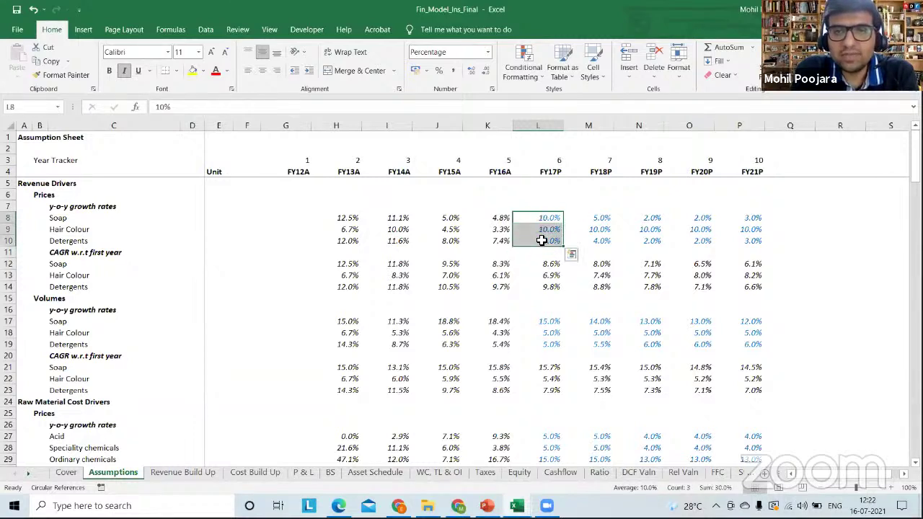
Trace the price growth change through the Revenue Build Up, P & L, BS and Cashflow sheets.
click(183, 472)
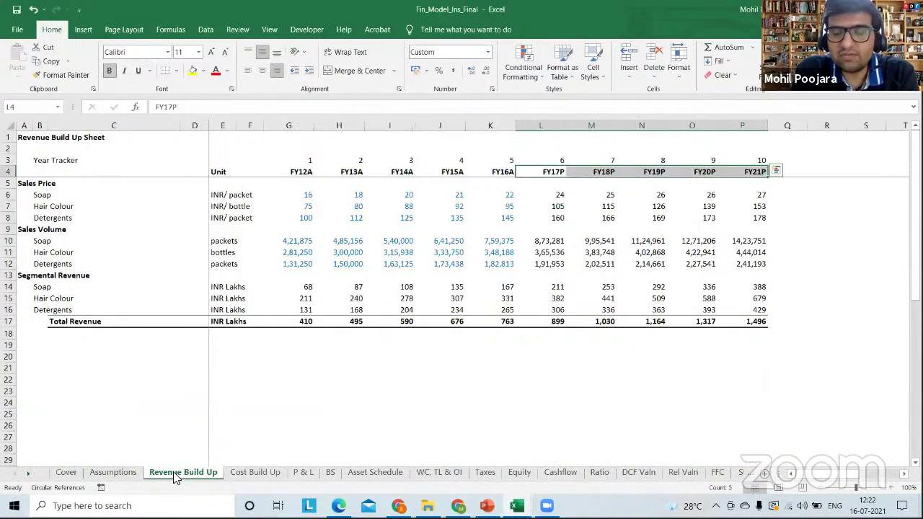
click(302, 474)
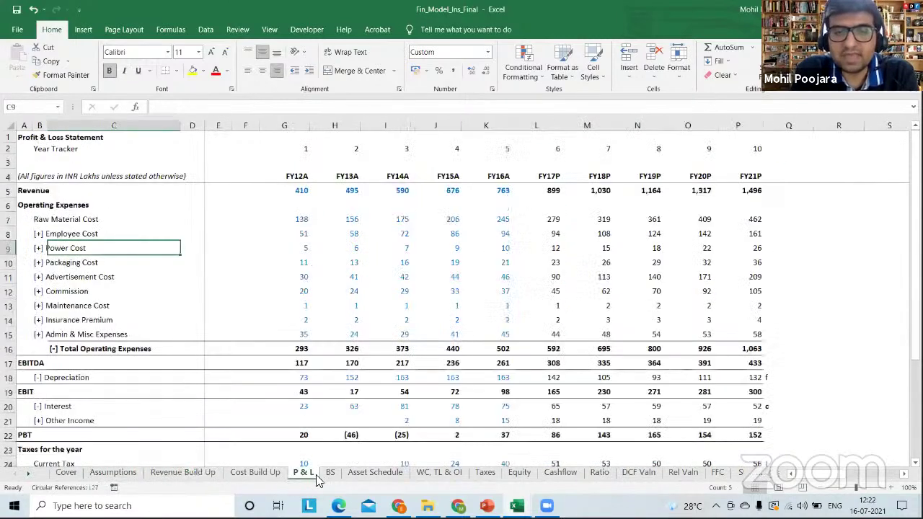
click(331, 473)
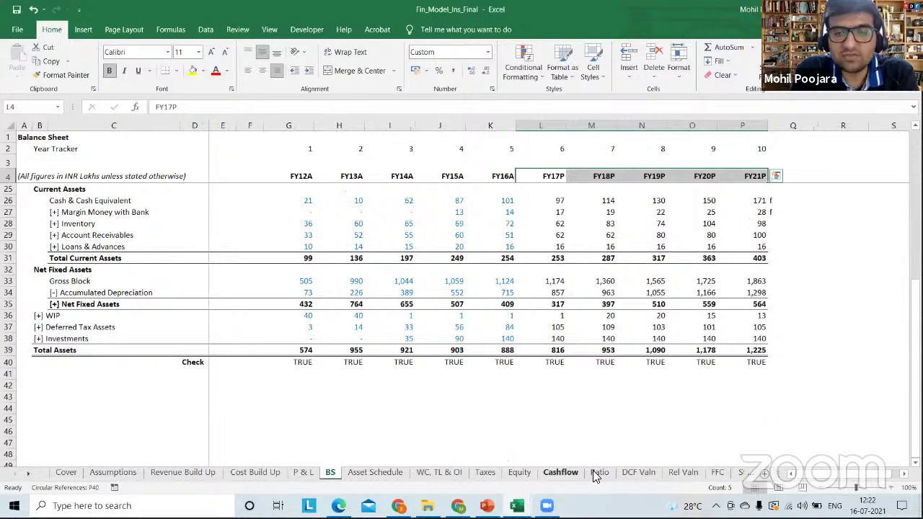
click(560, 473)
Review the model's supporting sheets in order: Revenue Build Up, Cost Build Up, Asset Schedule, WC, TL & OI, Taxes and Equity.
click(187, 474)
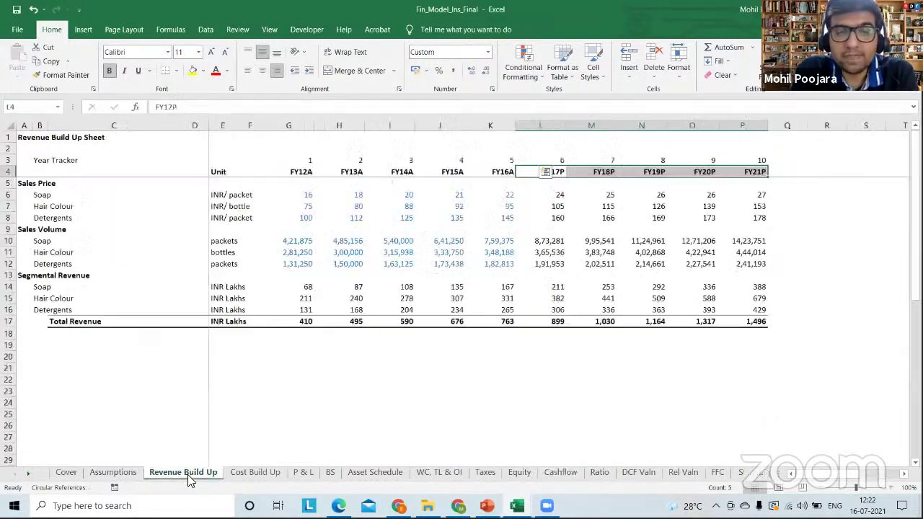
click(254, 473)
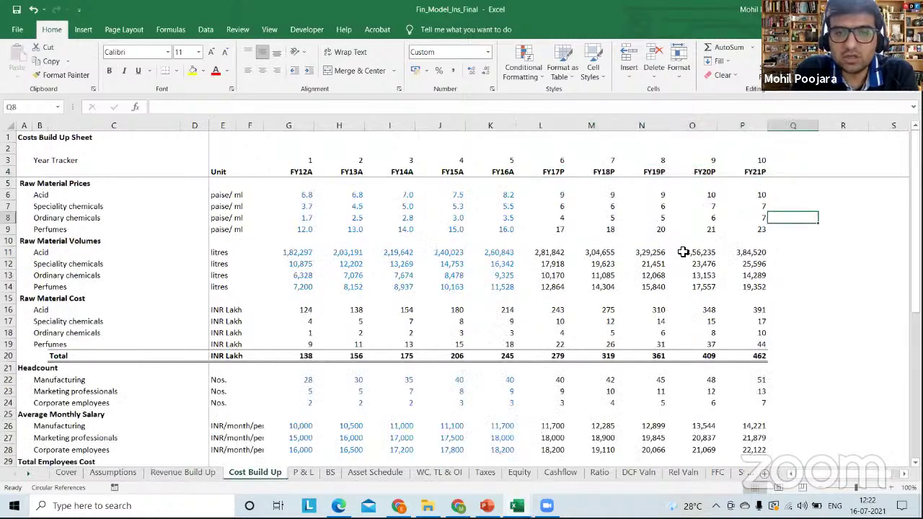
click(373, 471)
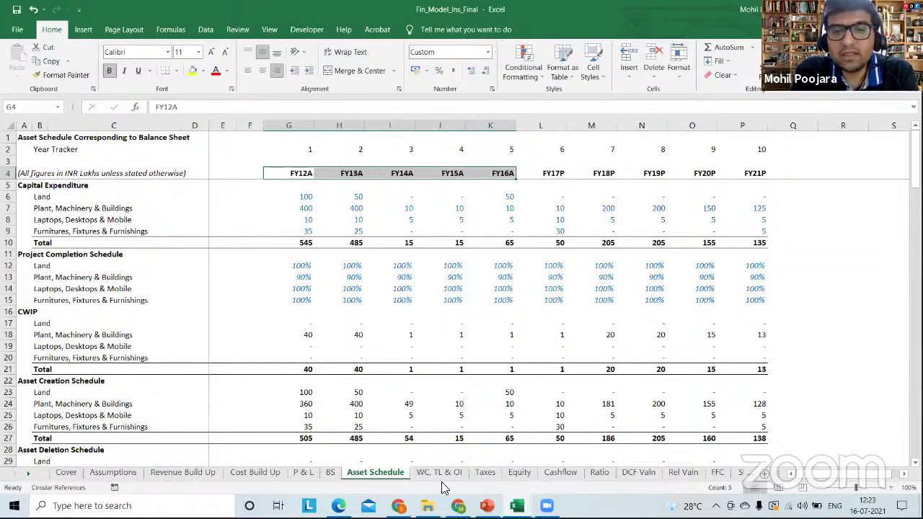
click(443, 473)
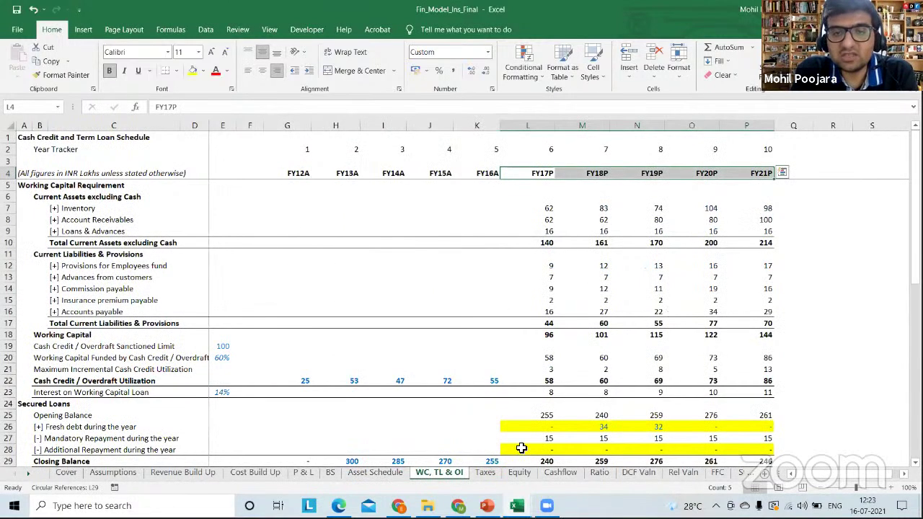
click(490, 473)
click(518, 473)
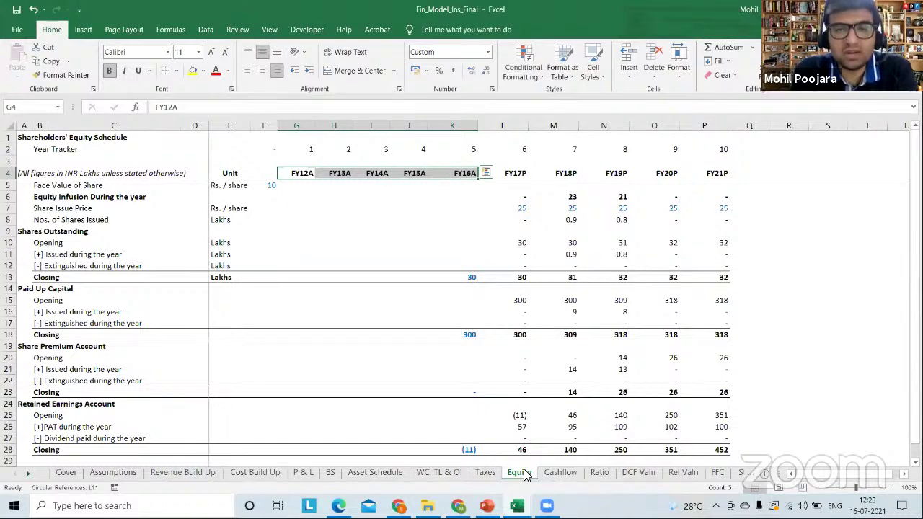
Check the Share Price (INR) row on the DCF Valn sheet against the FY17P price growth inputs on the Assumptions sheet.
click(645, 475)
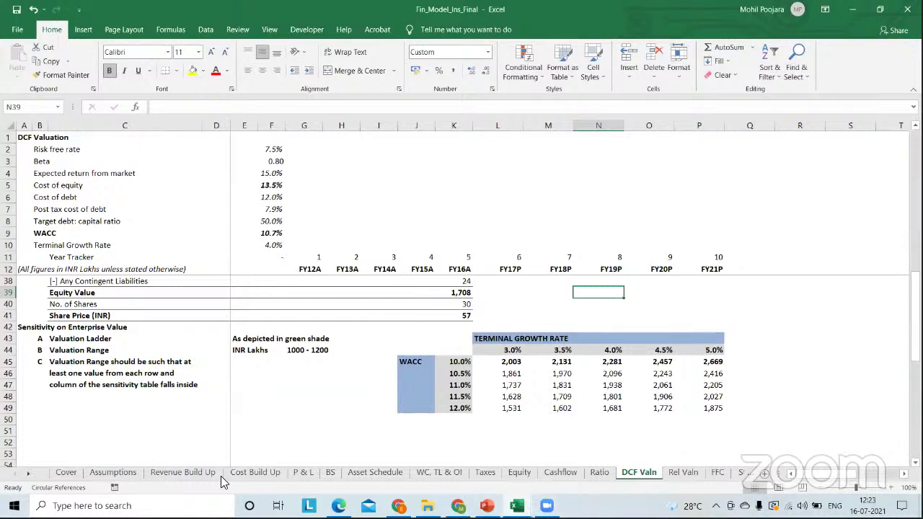
click(501, 453)
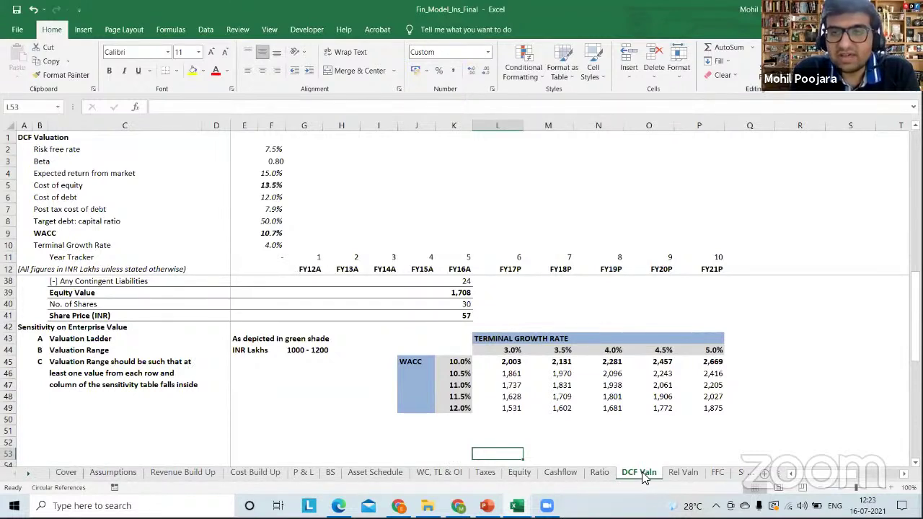
click(9, 315)
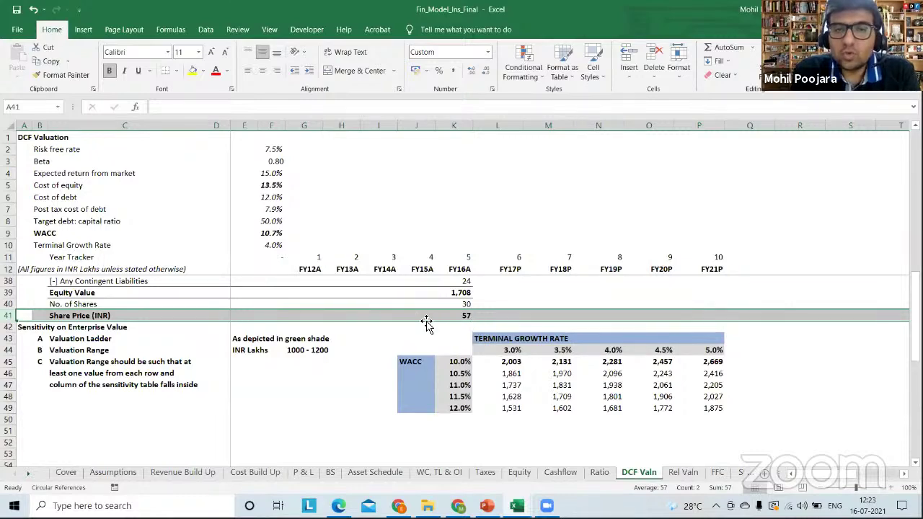
click(113, 472)
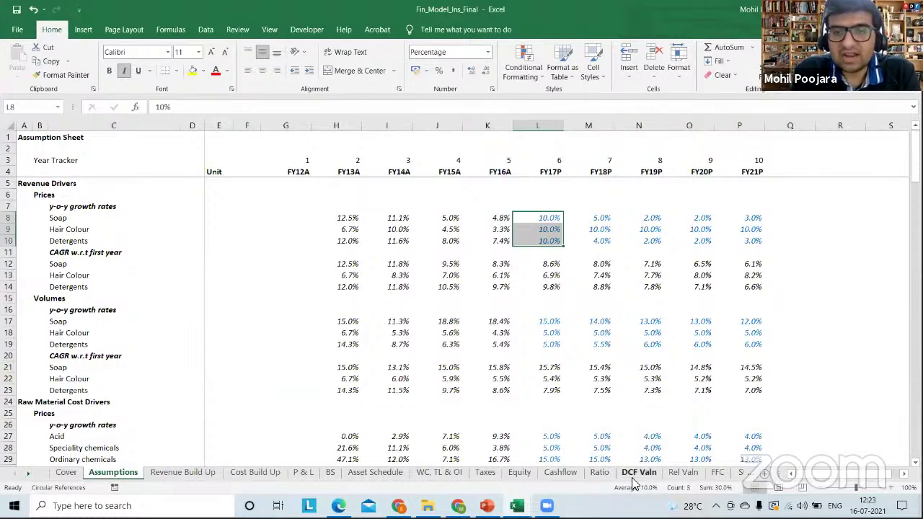
click(638, 473)
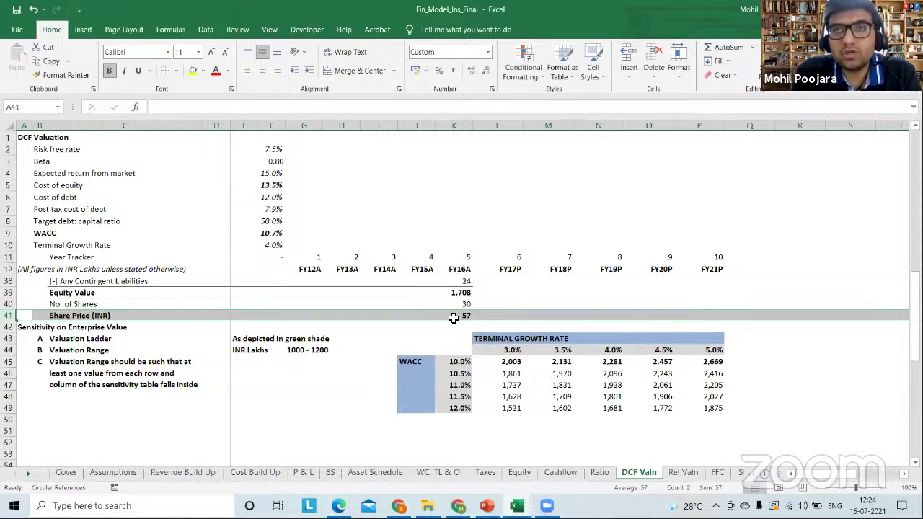
click(58, 316)
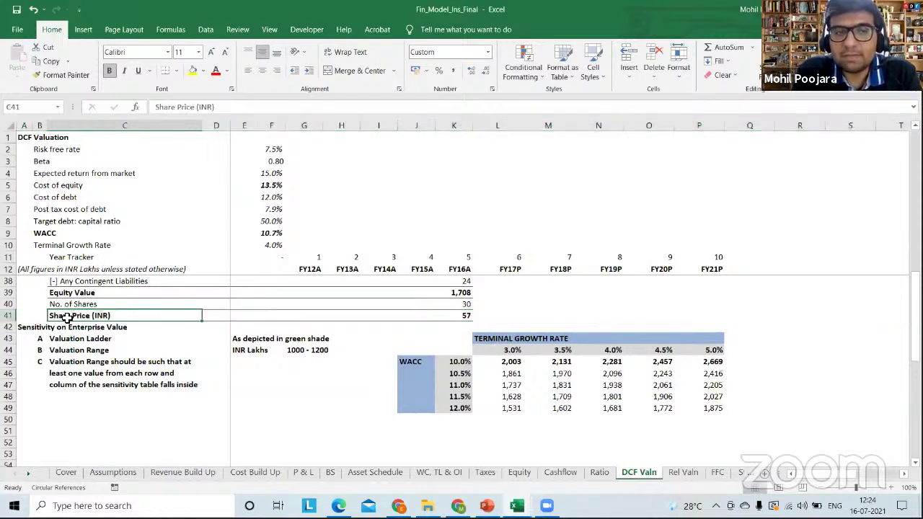
click(461, 316)
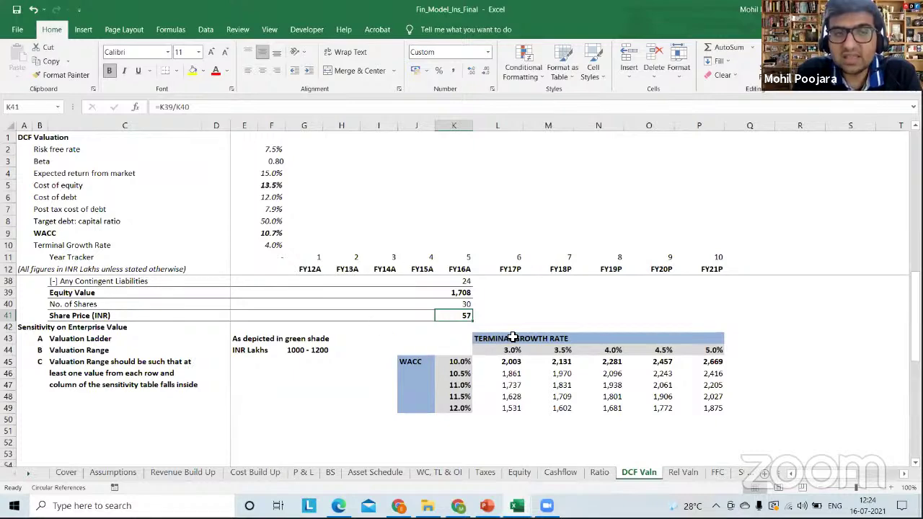
Switch to the Edge browser and compare the HDFC Bank target prices in the Motilal Oswal and ICICI Direct reports.
click(364, 506)
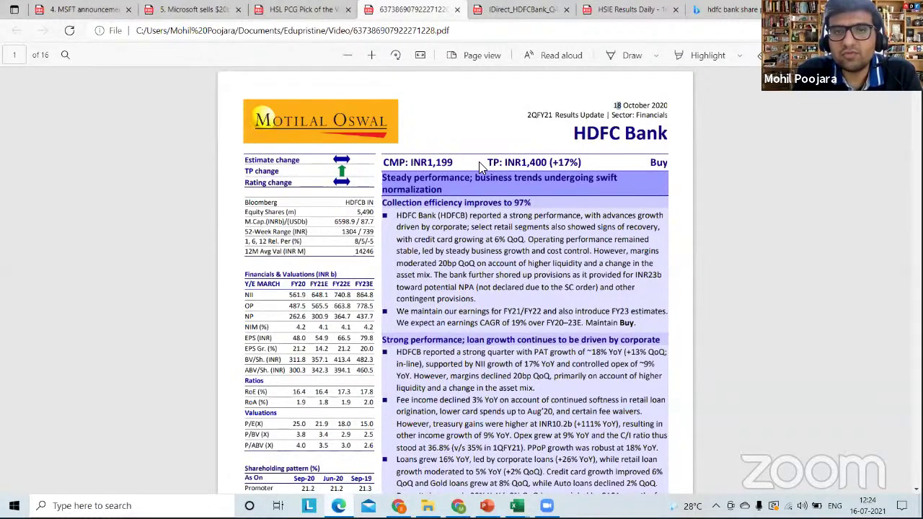
drag(521, 163, 562, 166)
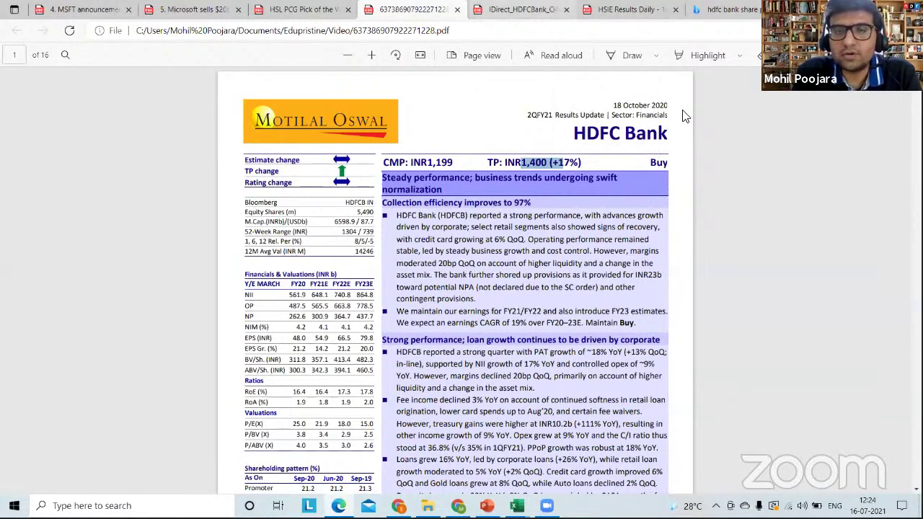
key(ctrl+Tab)
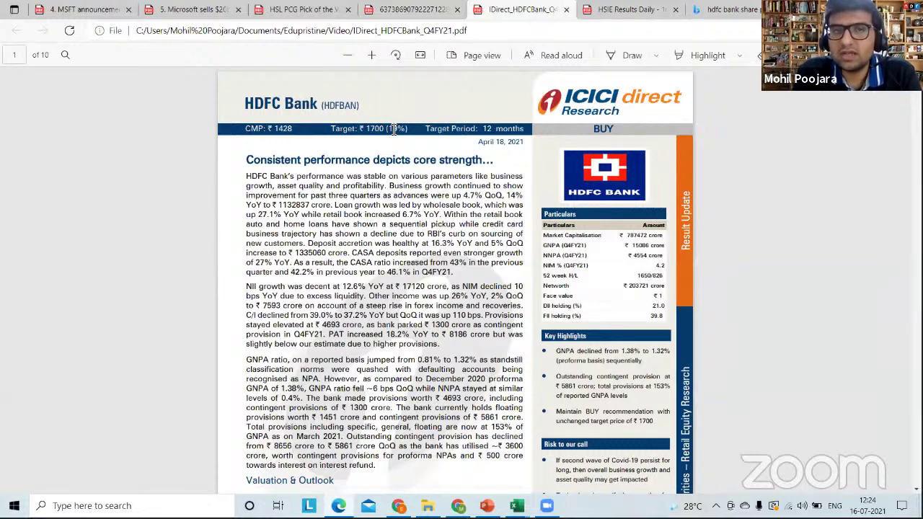
Switch to the PowerPoint presentation and highlight "Equity Research" on the Why Financial Modeling Program slide.
click(516, 504)
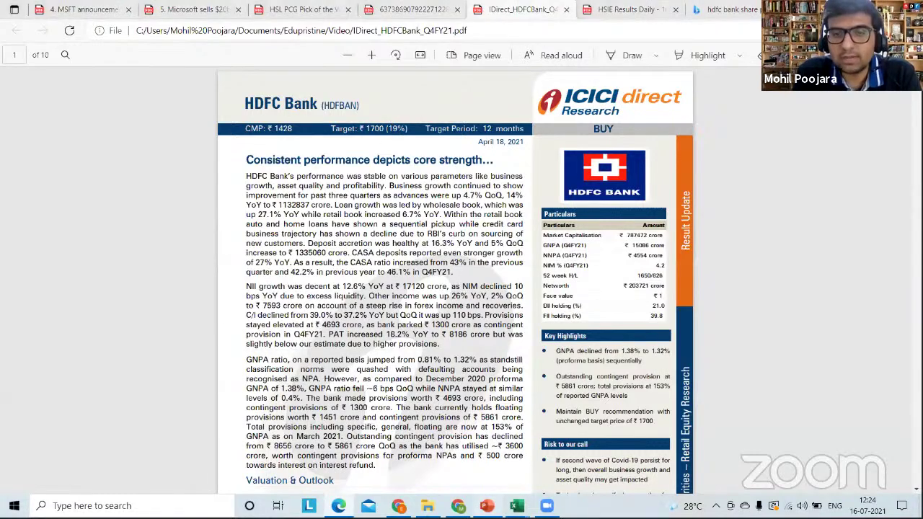
key(alt+Tab)
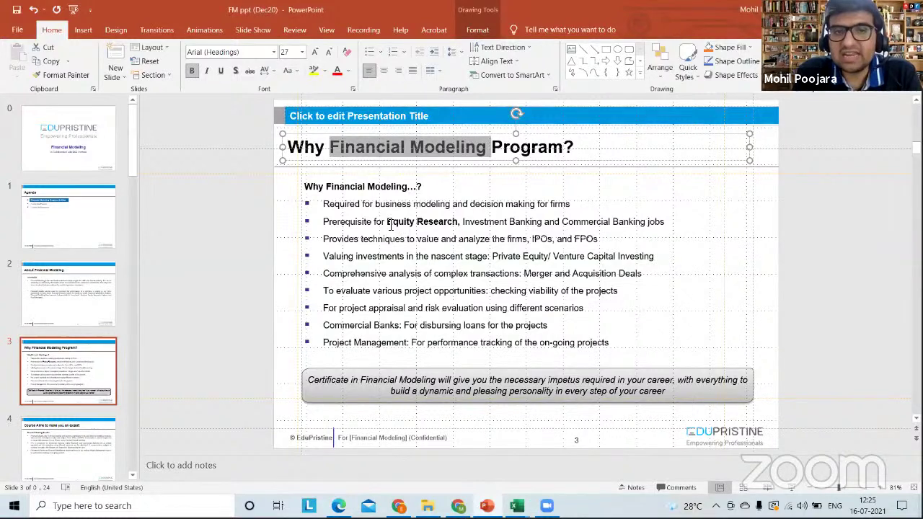
drag(387, 224, 457, 223)
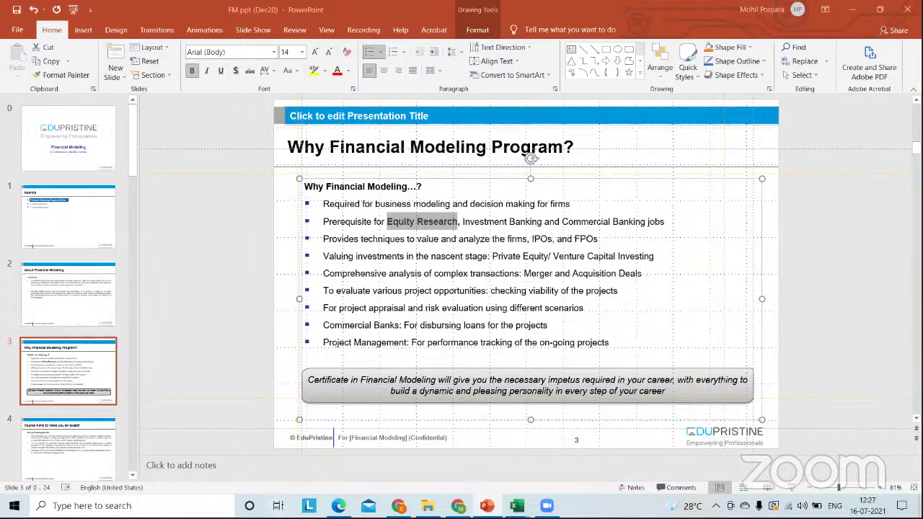
Look at the DCF Valn sheet of the Fin_Model_Ins_Final workbook in Excel and return to the PowerPoint slide.
mouse_move(516, 505)
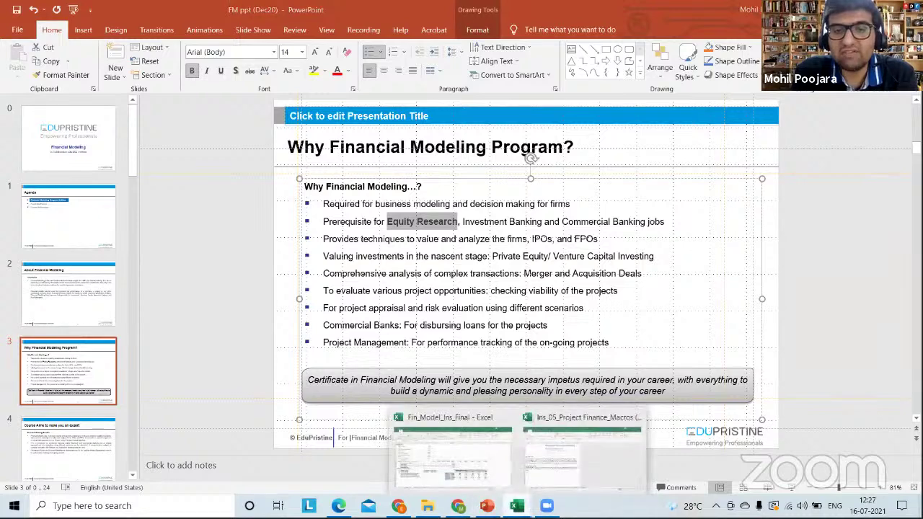
click(452, 451)
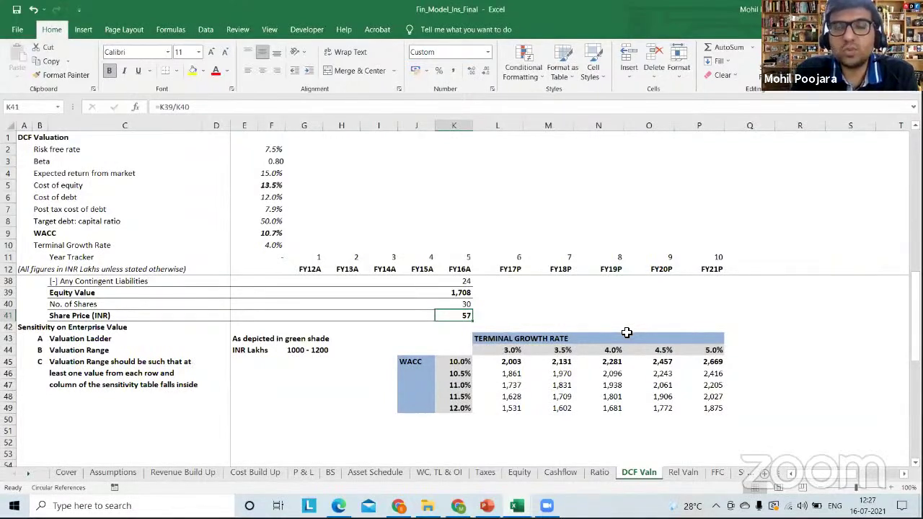
key(alt+Tab)
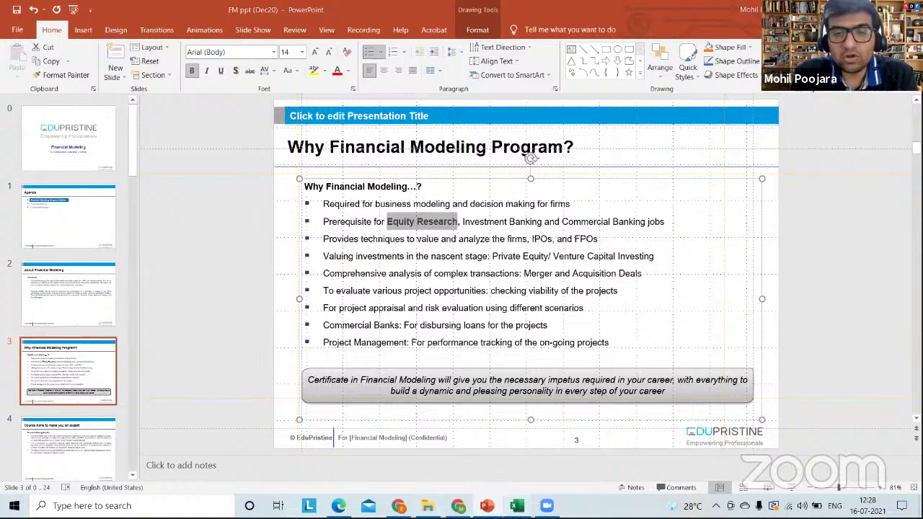
Switch to the Excel model and review the Revenue Build Up and P & L sheets.
mouse_move(516, 505)
click(495, 475)
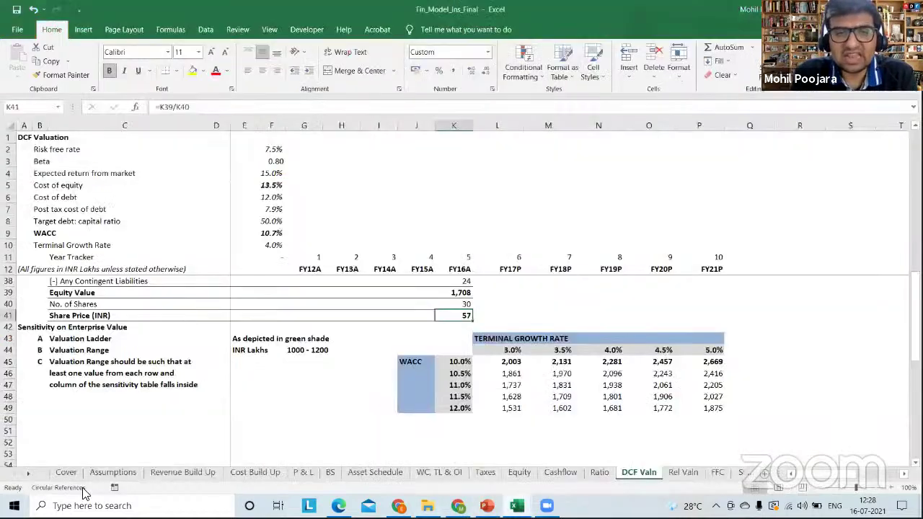
click(157, 476)
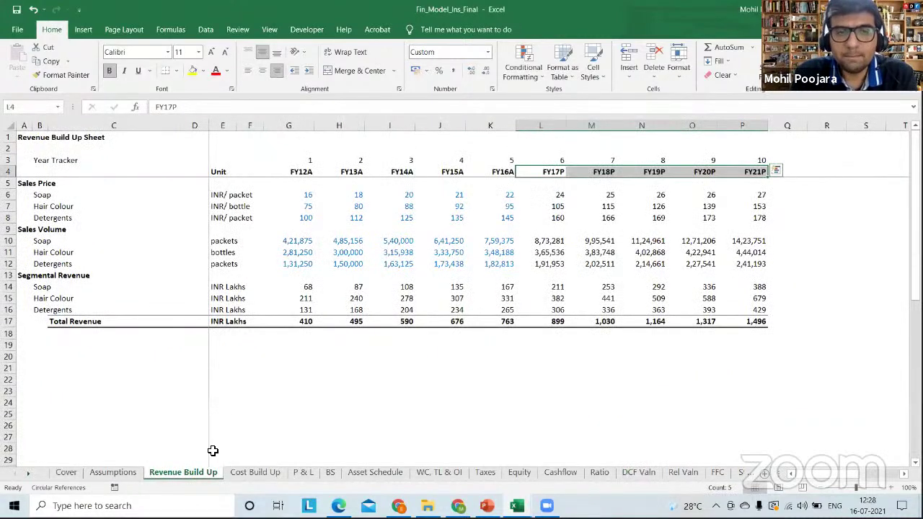
click(304, 474)
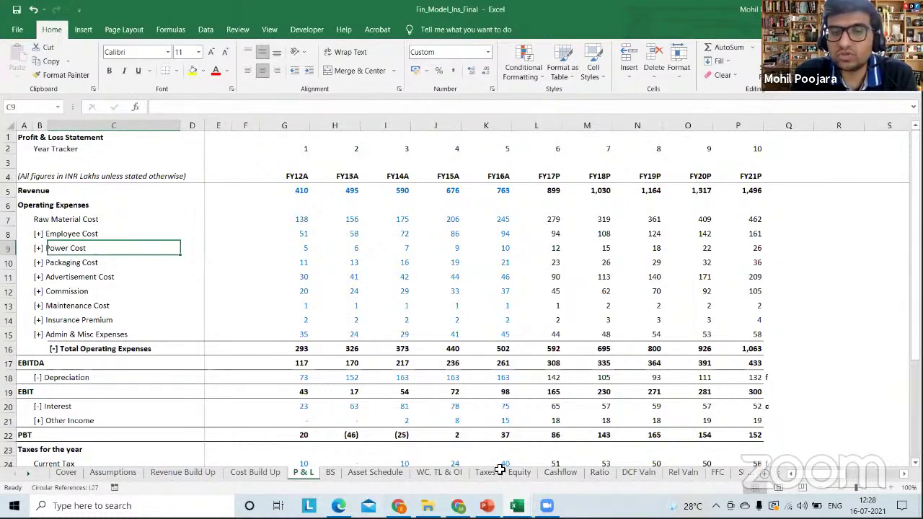
Highlight the operating expense labels on the P & L sheet, ending with Employee Cost through Commission.
drag(34, 189, 57, 333)
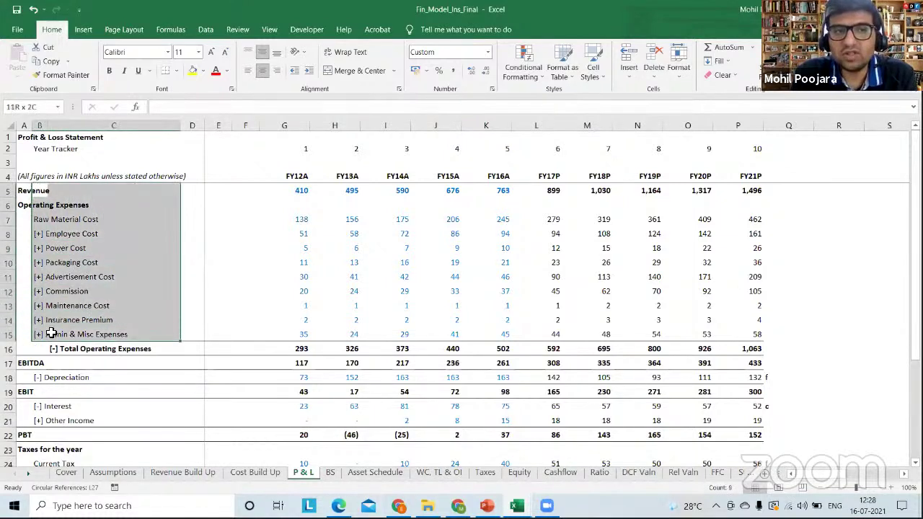
click(42, 264)
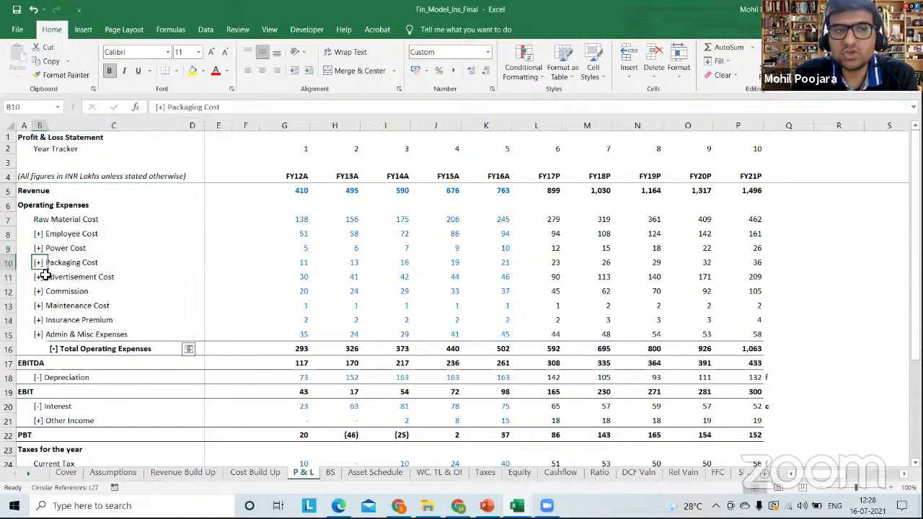
click(57, 233)
drag(54, 263, 77, 293)
drag(61, 248, 62, 306)
drag(62, 234, 62, 291)
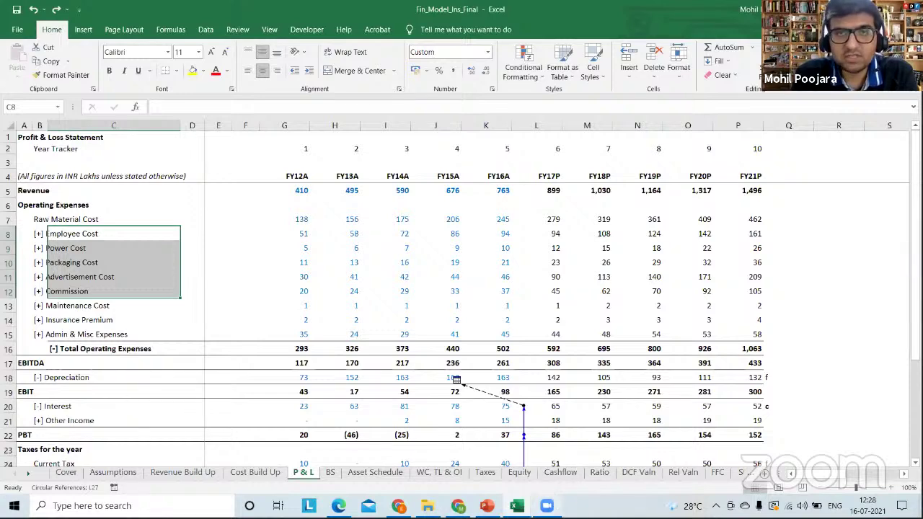
Switch to the PowerPoint presentation and clear the text selection on the Why Financial Modeling Program slide.
mouse_move(554, 503)
click(494, 487)
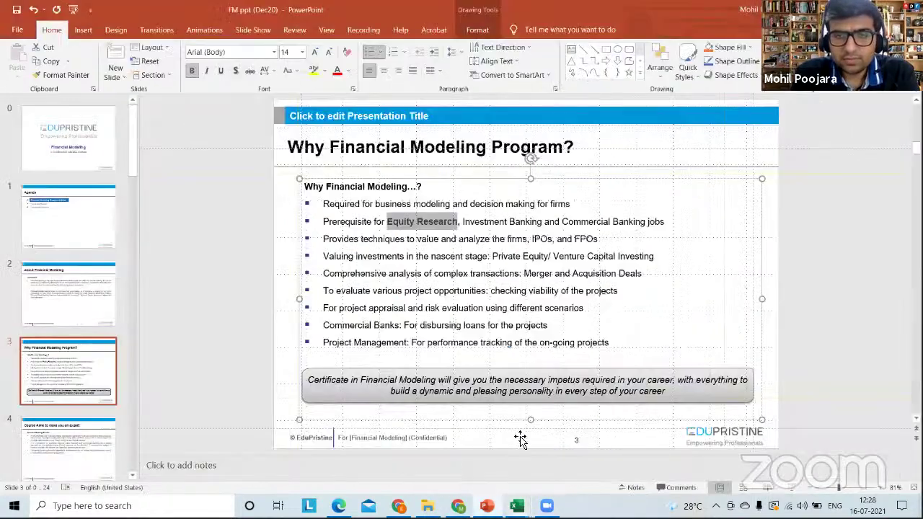
key(Escape)
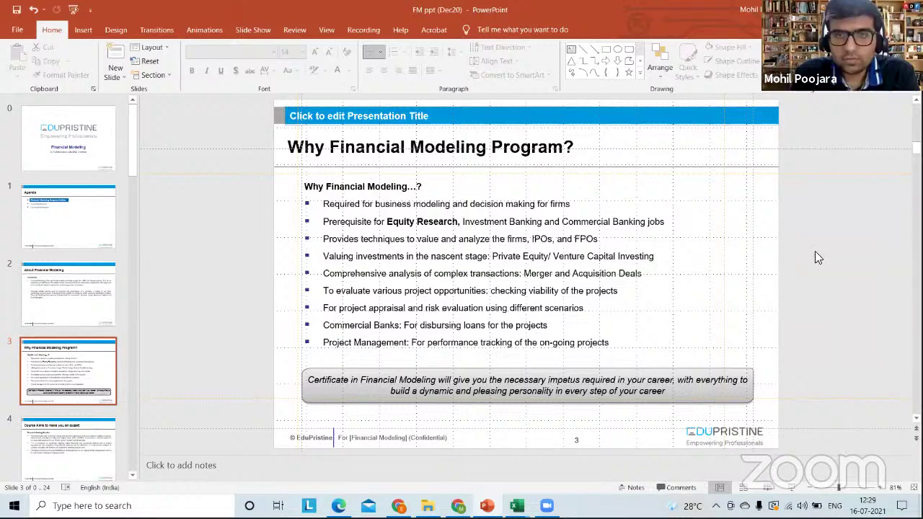
Switch to the Fin_Model_Ins_Final workbook in Excel and examine the Book Depreciation Schedule on the Asset Schedule sheet.
mouse_move(516, 505)
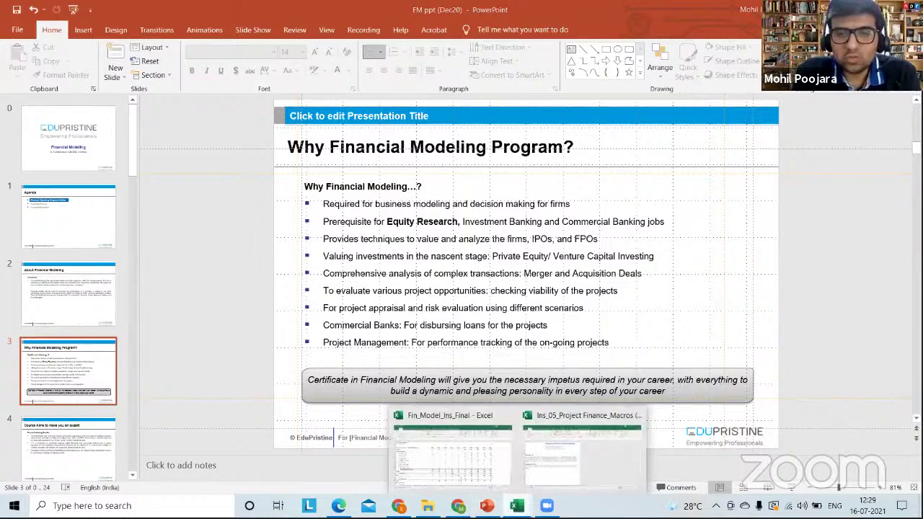
click(479, 454)
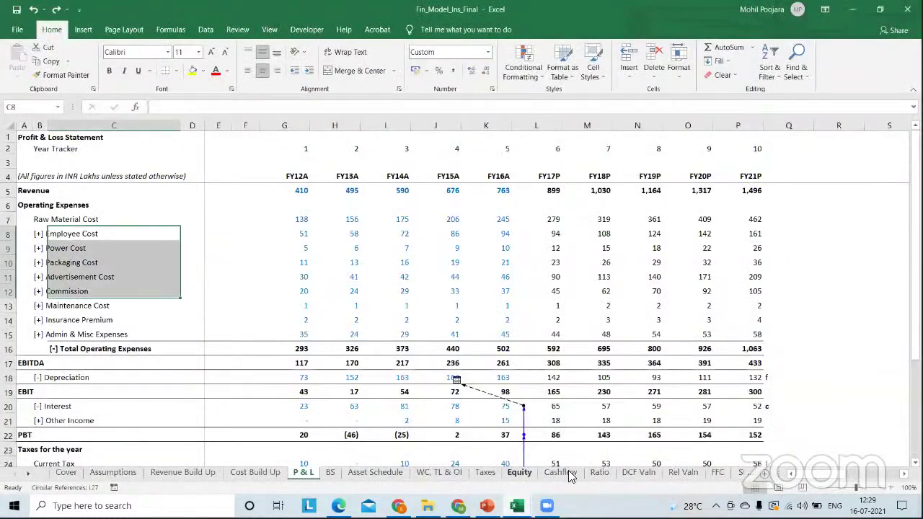
click(376, 473)
scroll(380, 475, down, 10)
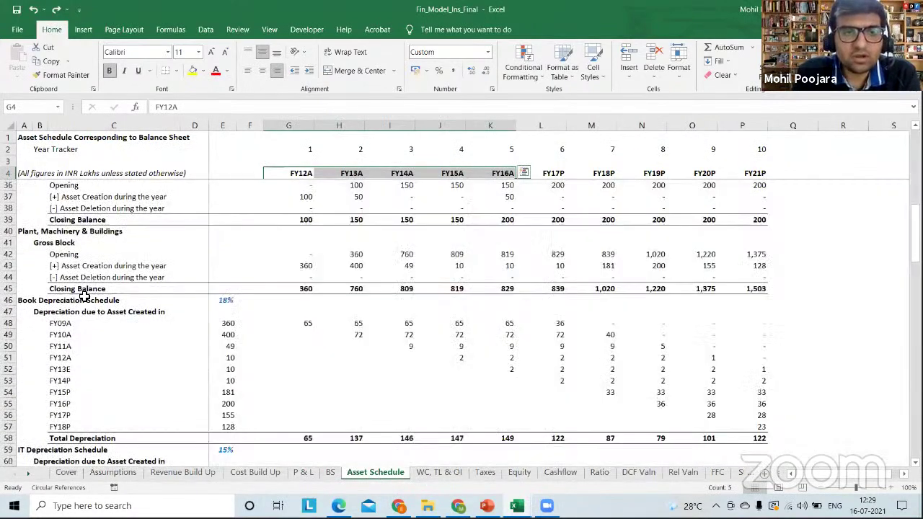
Examine the book and IT depreciation rates for Plant, Machinery & Buildings and Laptops, Desktops & Mobile on the Asset Schedule sheet.
drag(9, 300, 9, 439)
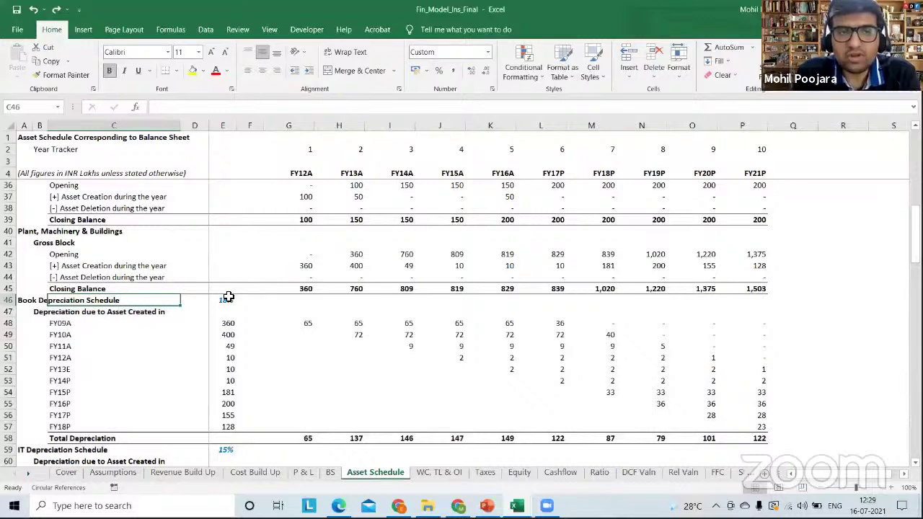
click(222, 300)
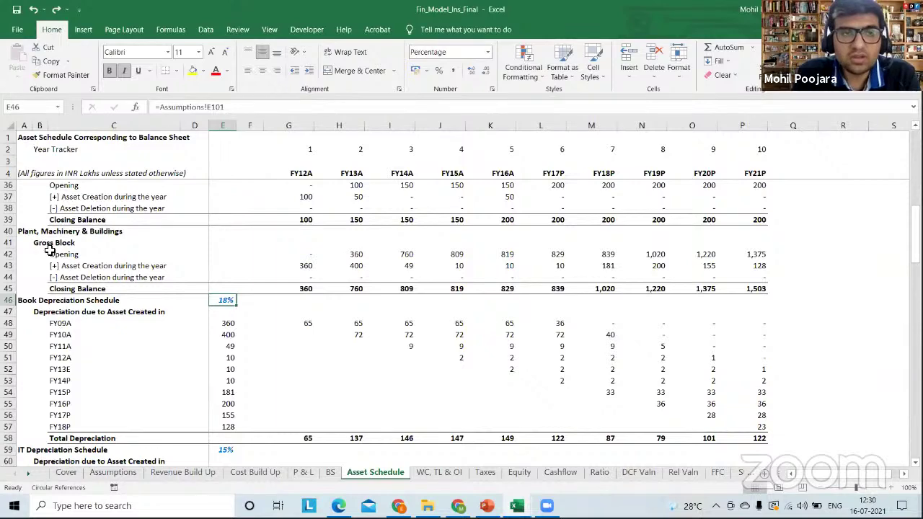
click(24, 231)
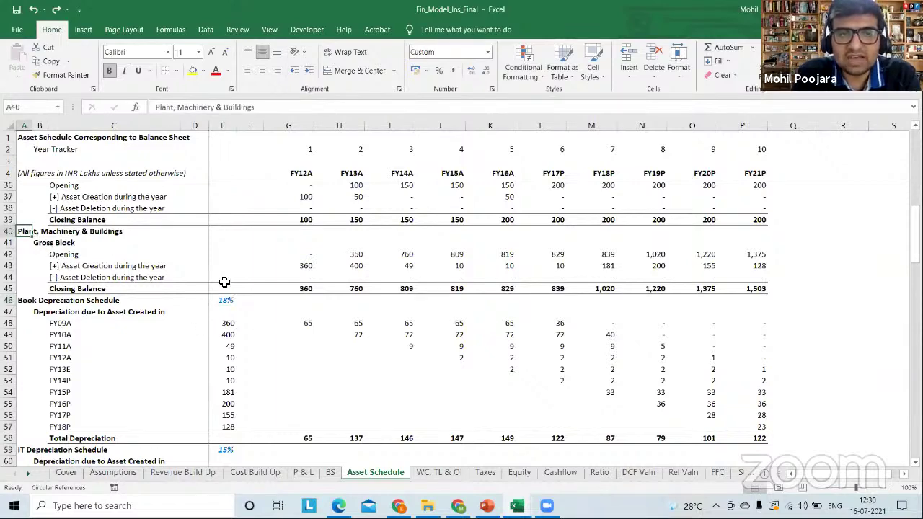
scroll(231, 364, down, 5)
click(42, 278)
scroll(237, 373, down, 5)
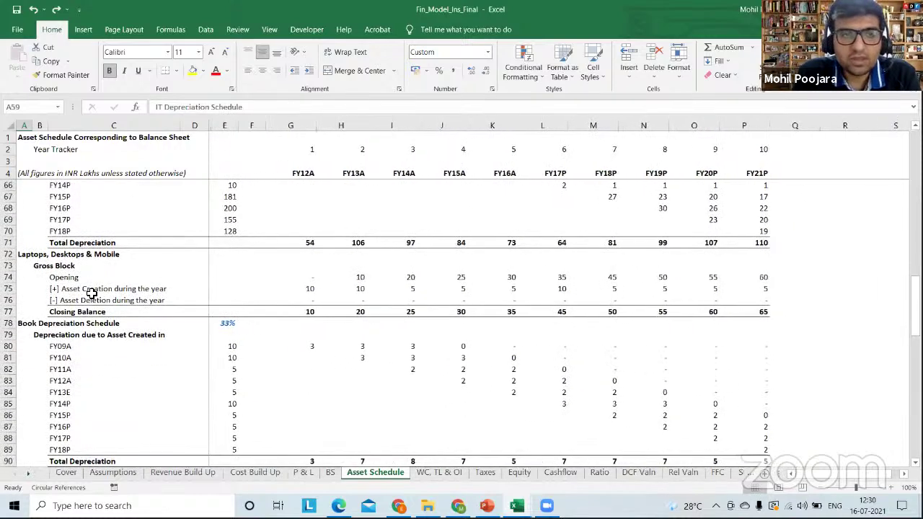
click(226, 324)
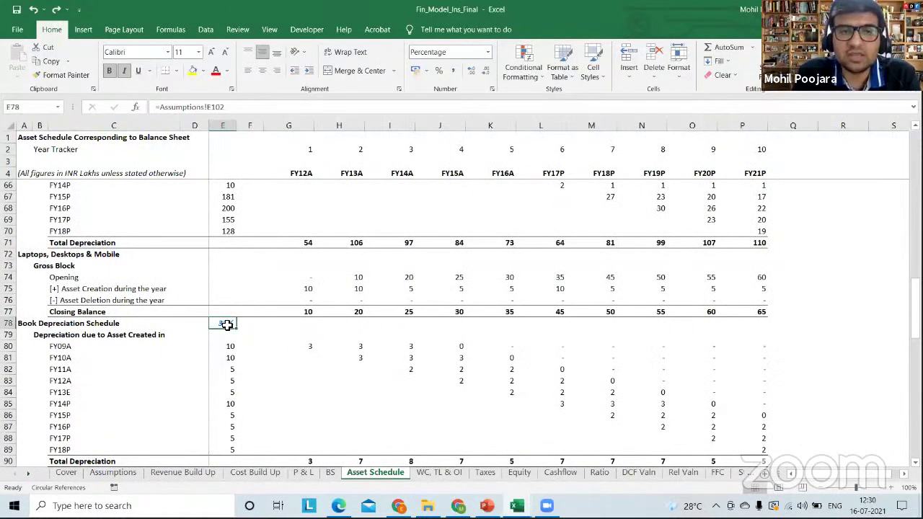
scroll(251, 393, down, 3)
click(229, 357)
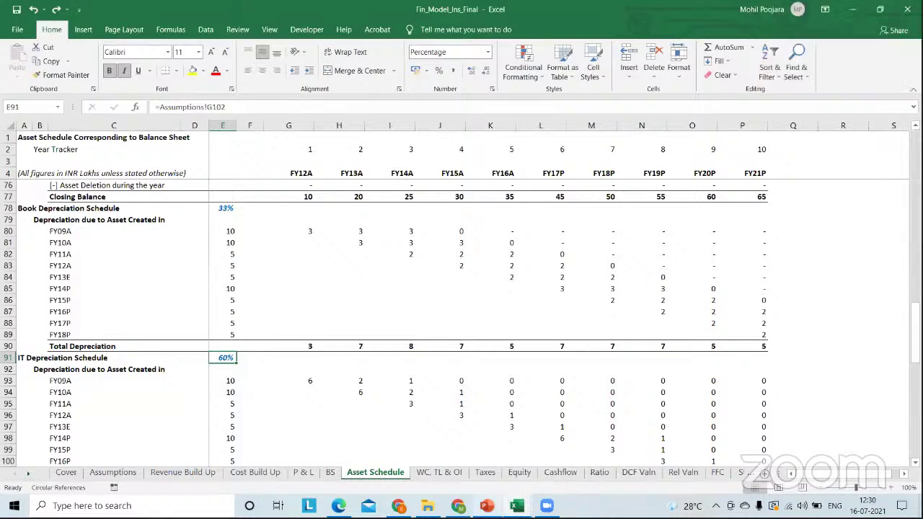
Switch to the PowerPoint slide and back to Fin_Model_Ins_Final in Excel, selecting the FY17P to FY21P columns on the Assumptions sheet.
mouse_move(486, 505)
click(506, 449)
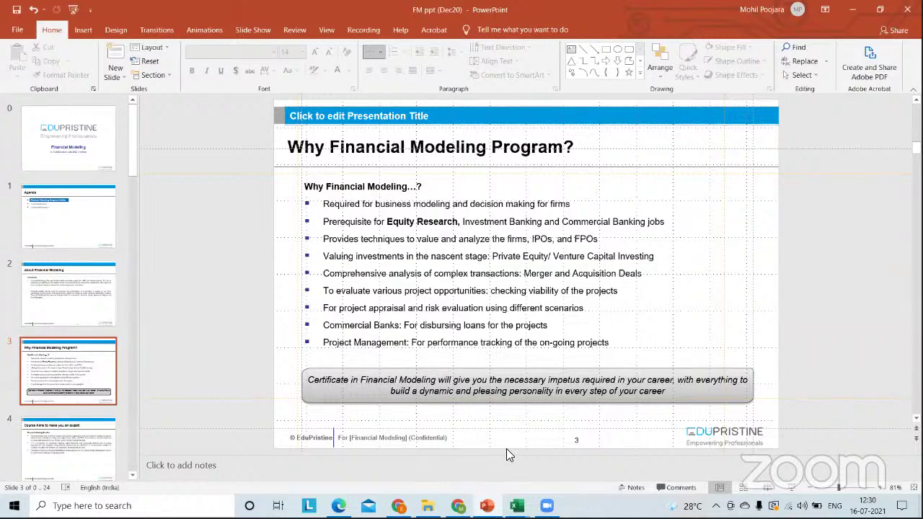
mouse_move(516, 505)
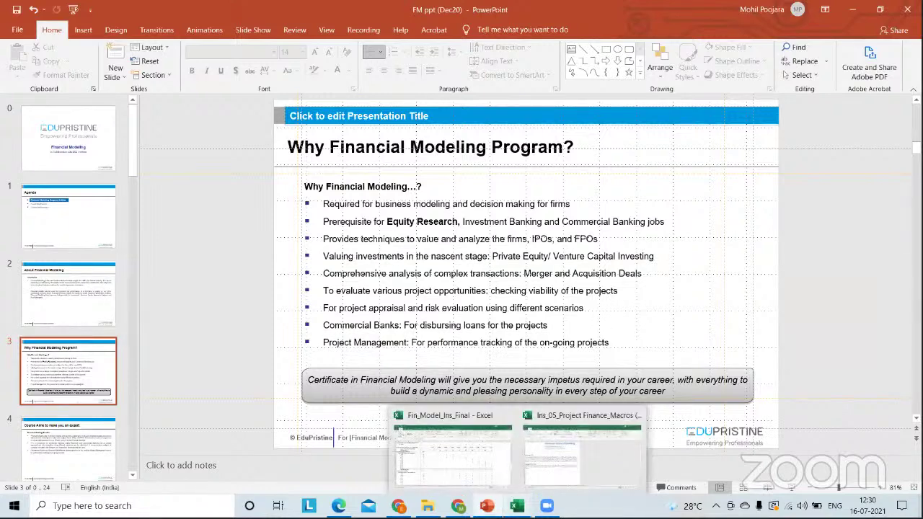
click(427, 453)
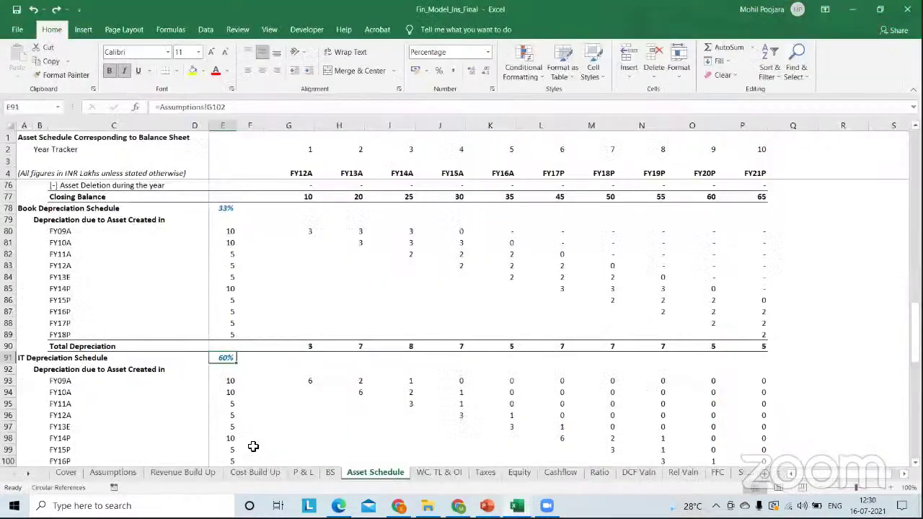
click(139, 475)
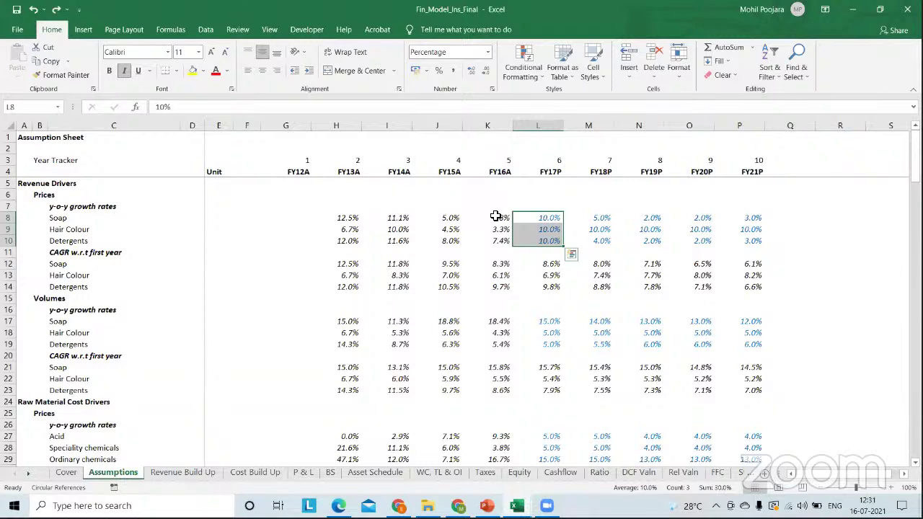
click(545, 125)
drag(584, 119, 741, 119)
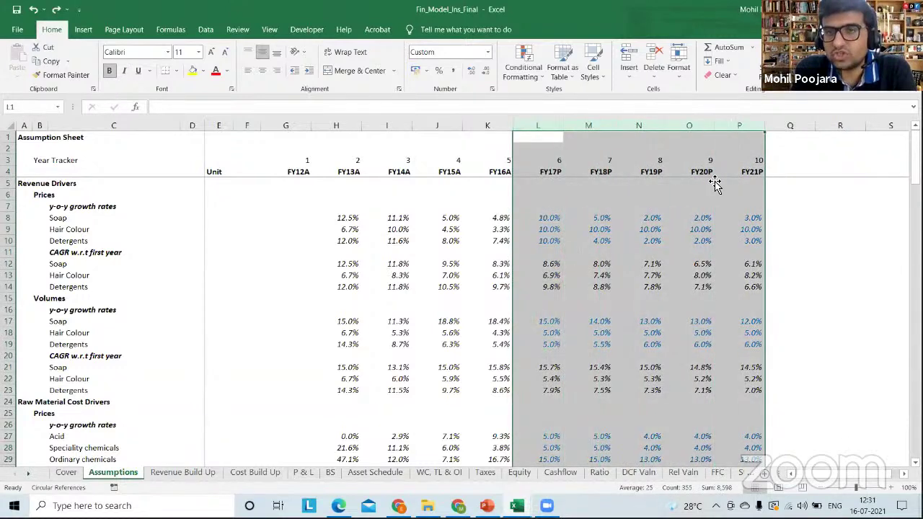
Point out the historical year headers from FY16A back to FY13A, ending with the FY17P to FY21P projection columns selected.
click(488, 171)
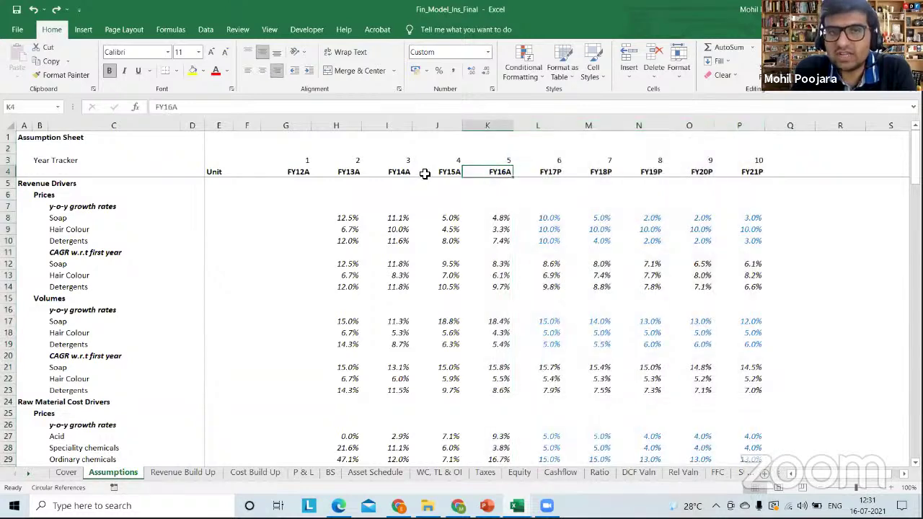
click(448, 171)
click(401, 172)
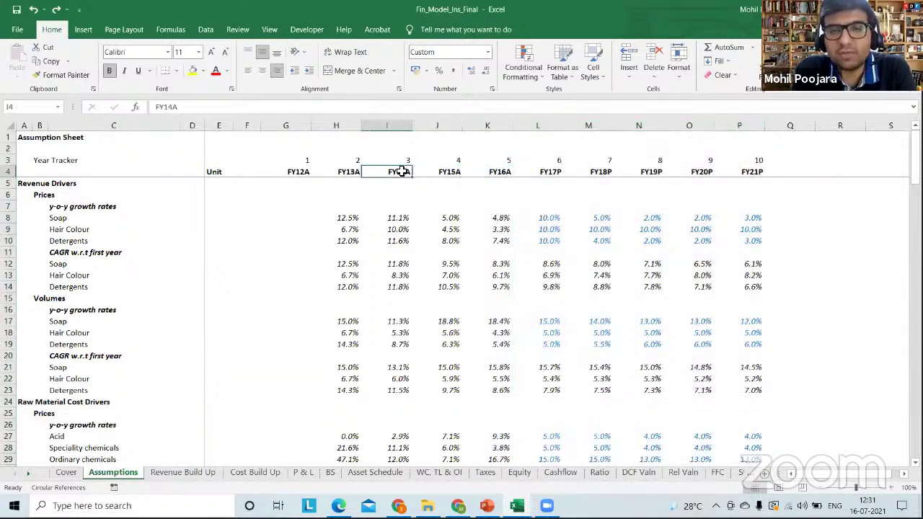
click(357, 171)
click(511, 174)
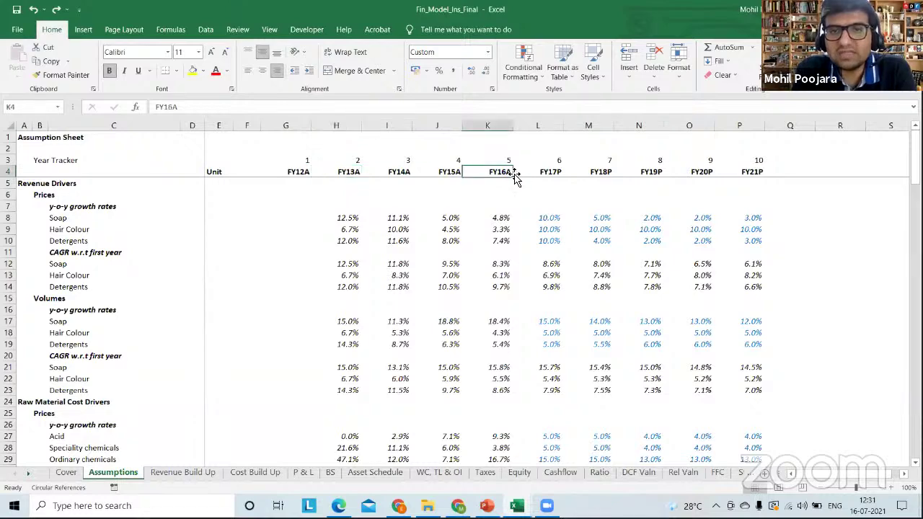
click(503, 127)
click(551, 126)
drag(551, 126, 731, 127)
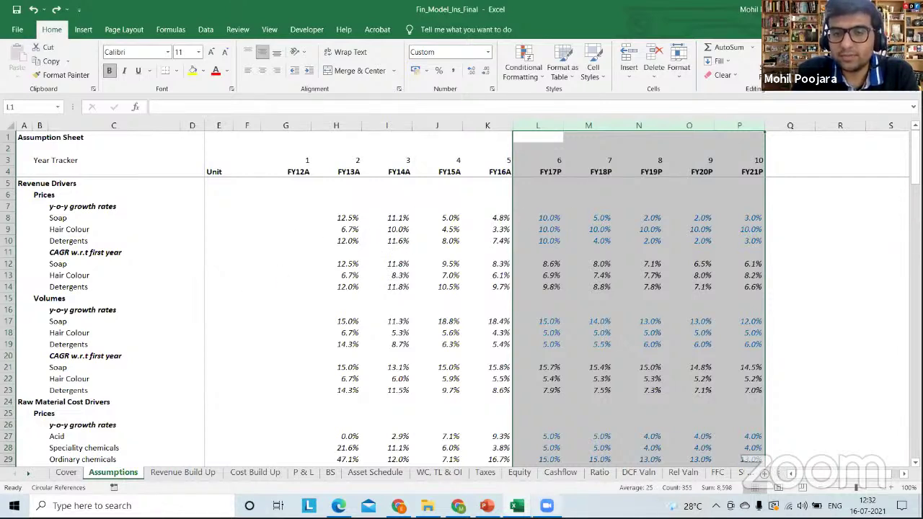
Switch to the PowerPoint presentation and bold "Investment Banking" in the prerequisite bullet of the Why Financial Modeling Program slide.
click(503, 470)
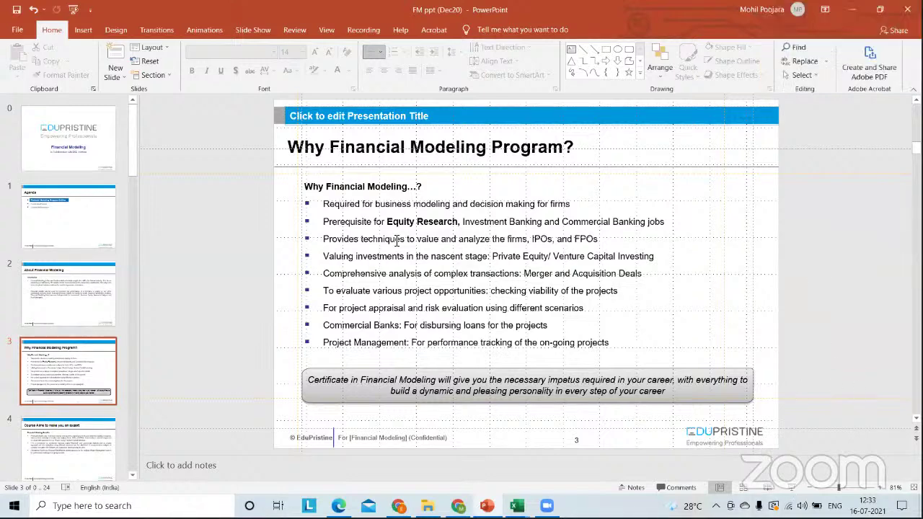
click(462, 223)
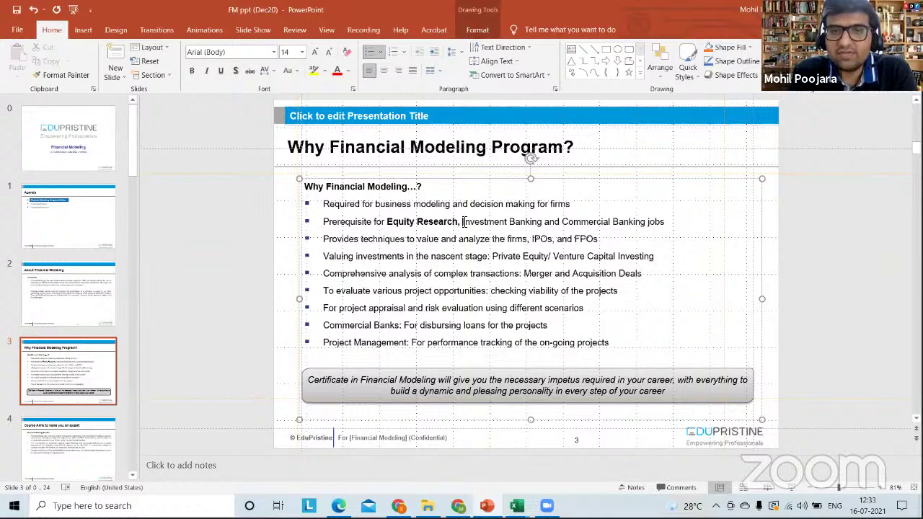
drag(463, 222, 547, 226)
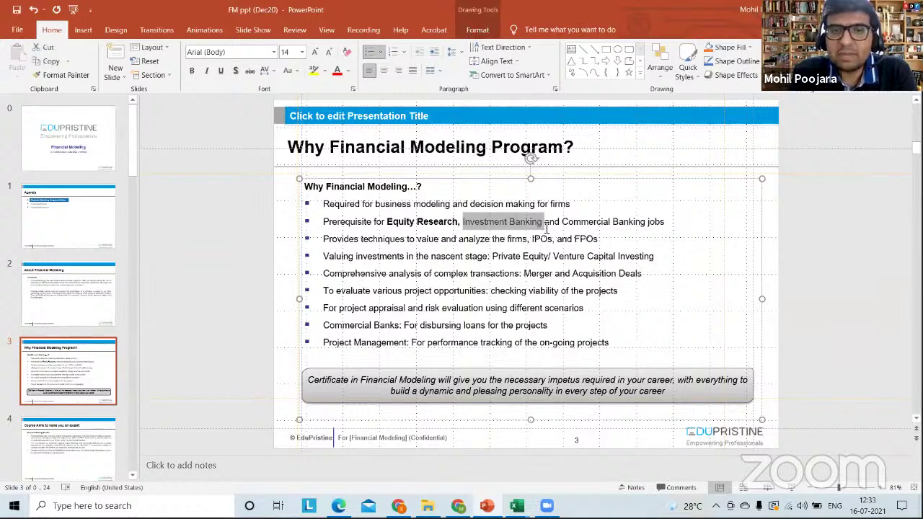
key(ctrl+b)
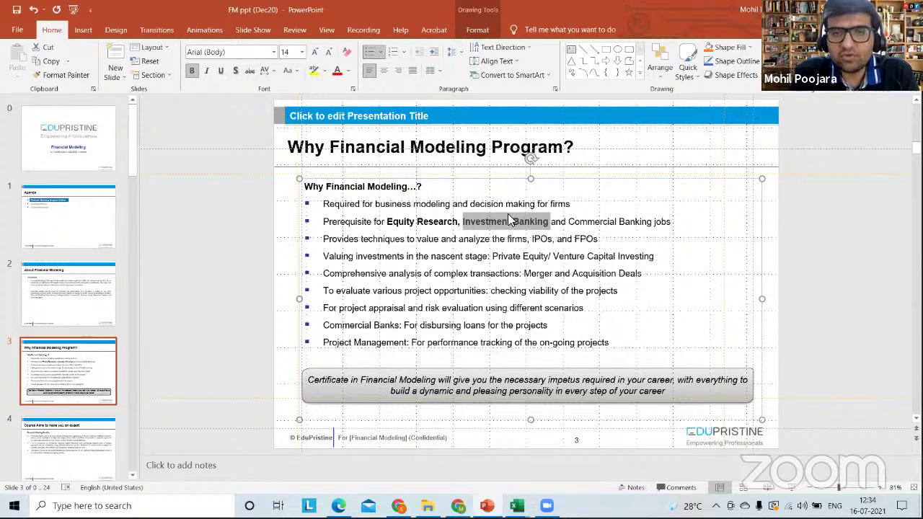
click(392, 224)
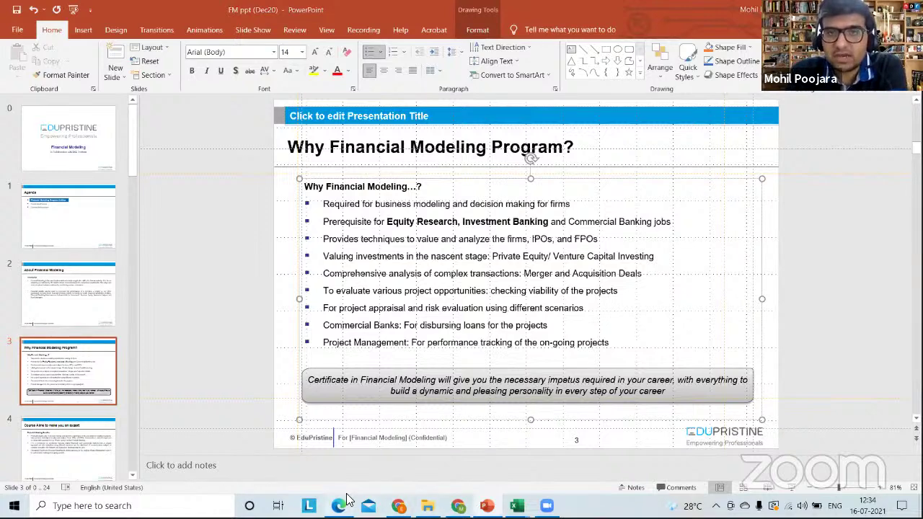
View the ICICI direct HDFC Bank report in Edge, and back in PowerPoint bold "analyze the firms, IPOs, and FPOs".
key(alt+Tab)
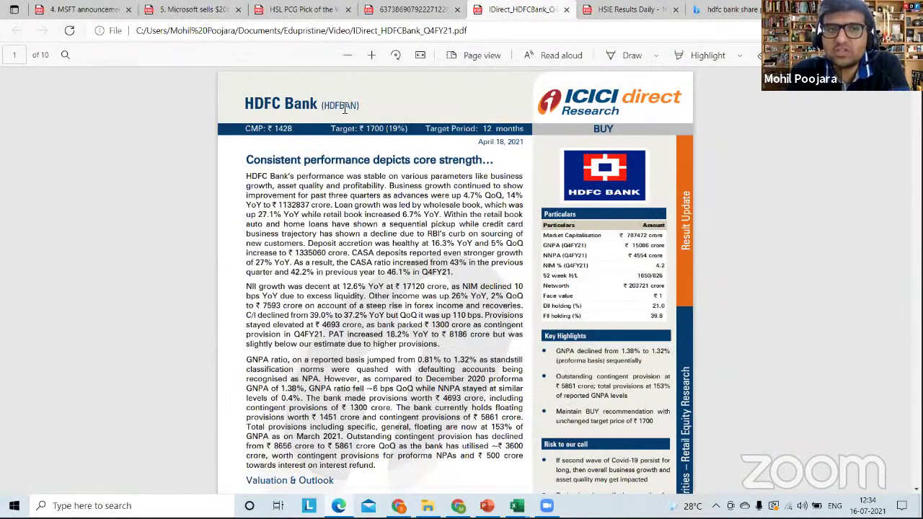
key(alt+Tab)
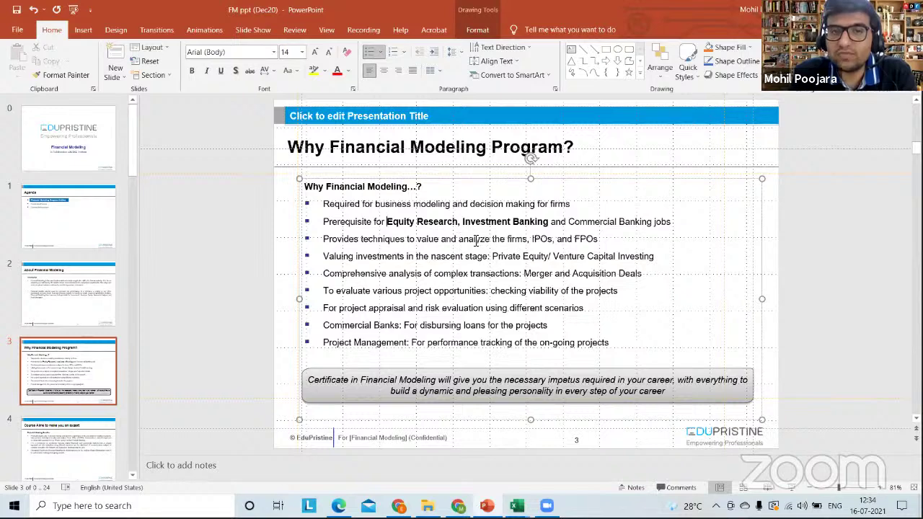
drag(458, 239, 607, 248)
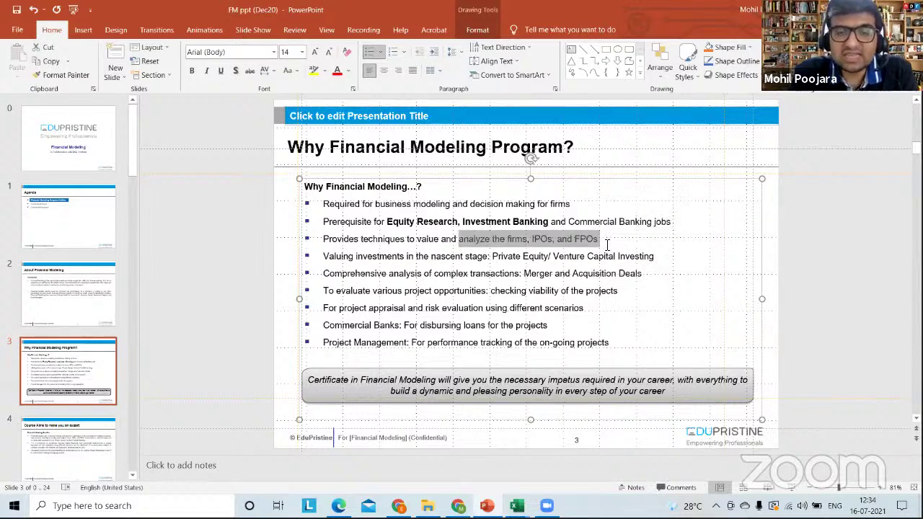
key(ctrl+b)
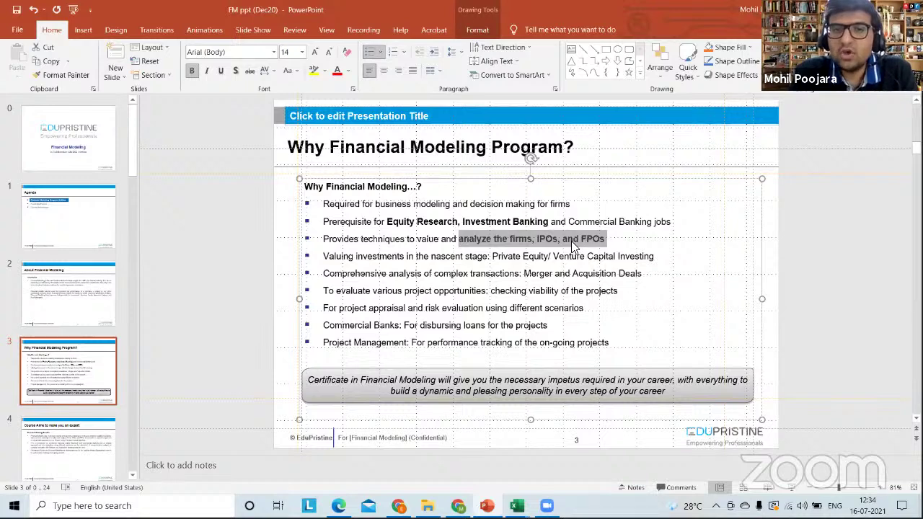
Highlight "Equity Research" on the slide and compare the ICICI direct and Motilal Oswal HDFC Bank reports in Edge, returning to PowerPoint.
drag(389, 221, 457, 222)
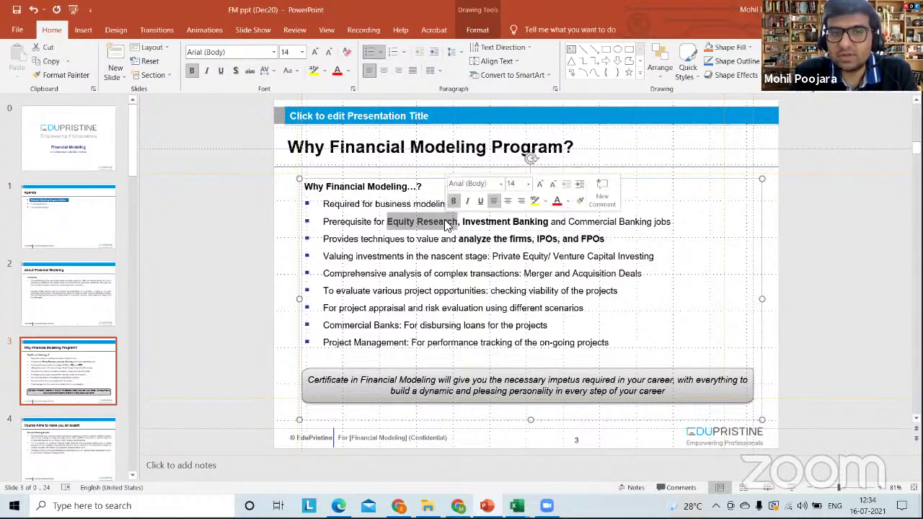
key(alt+Tab)
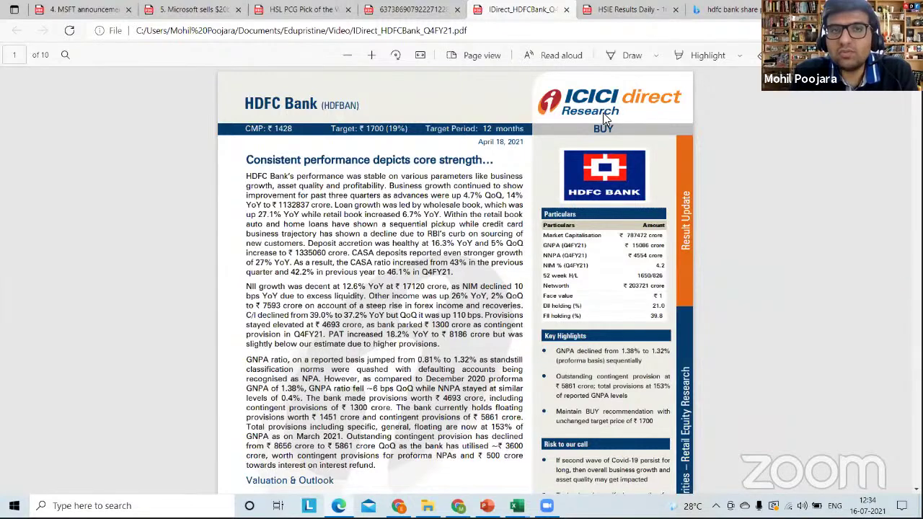
click(370, 9)
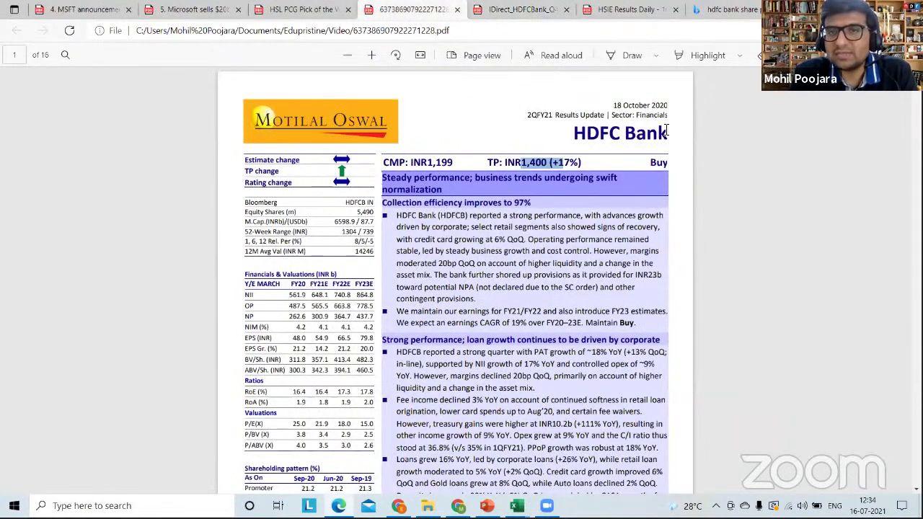
key(ctrl+Tab)
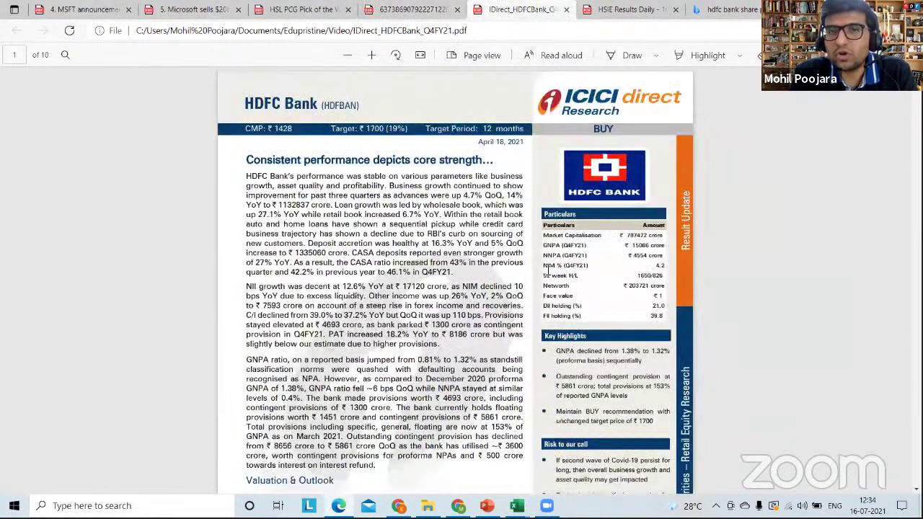
key(ctrl+shift+Tab)
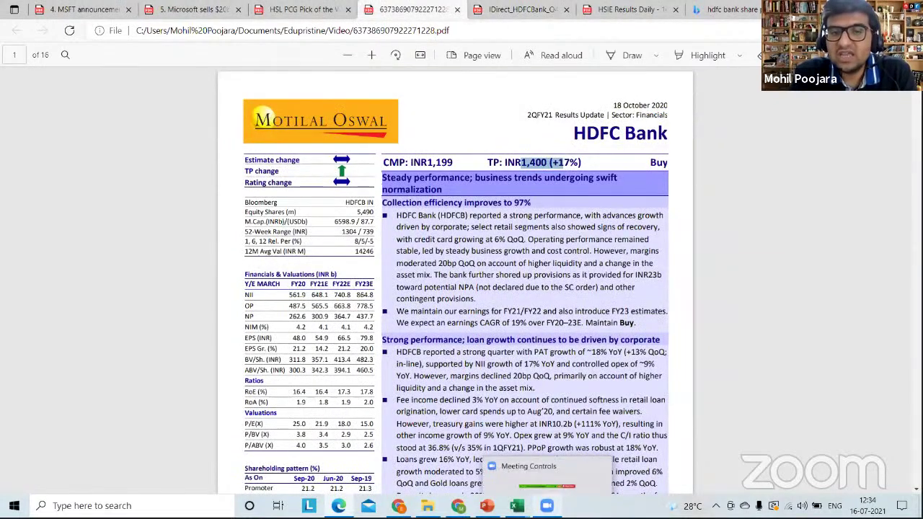
mouse_move(487, 506)
click(507, 450)
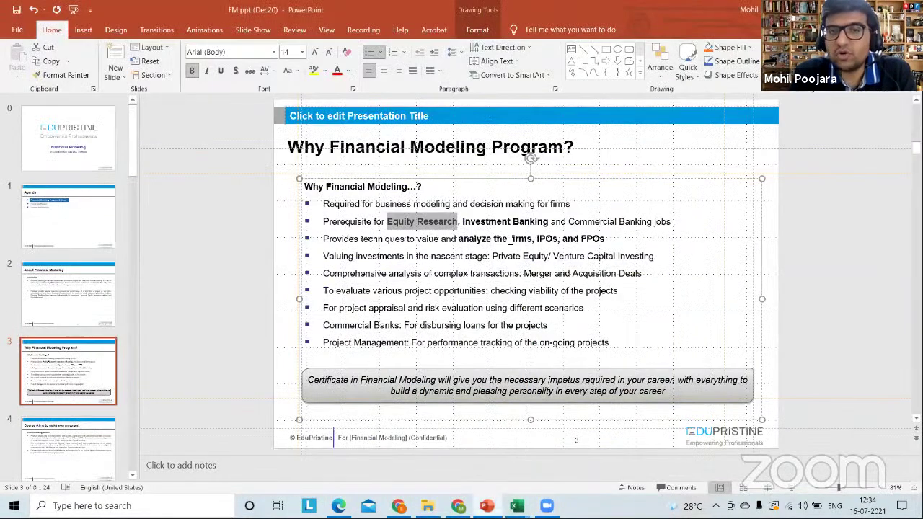
Bold "Private Equity/ Venture Capital Investing" in the nascent-stage investments bullet.
drag(493, 238, 604, 240)
click(585, 239)
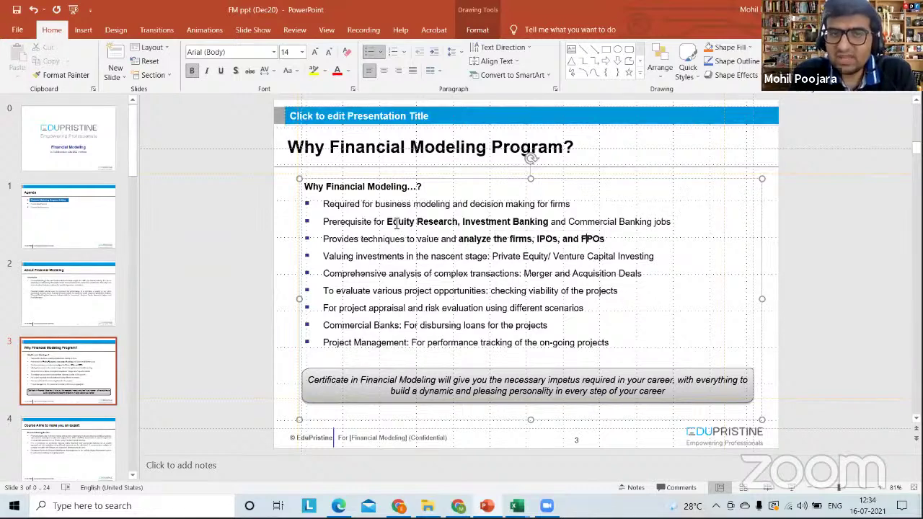
drag(489, 255, 637, 254)
key(ctrl+b)
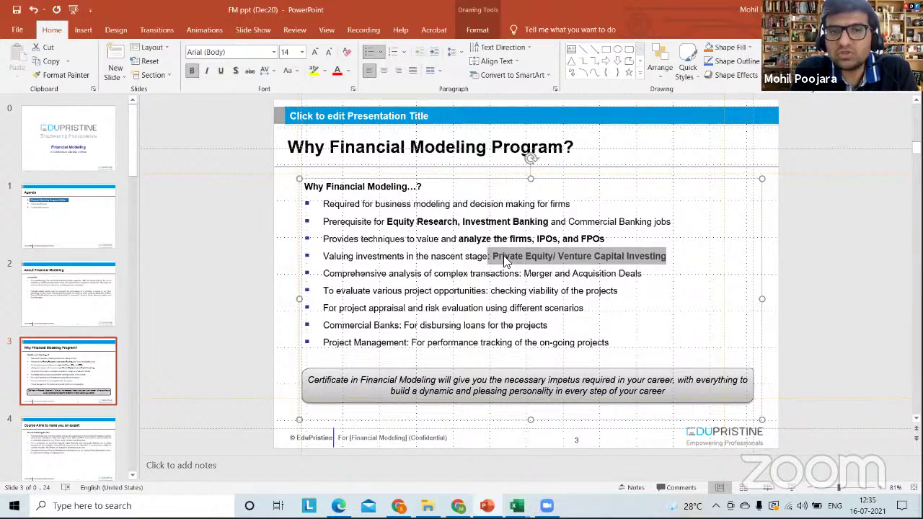
click(493, 262)
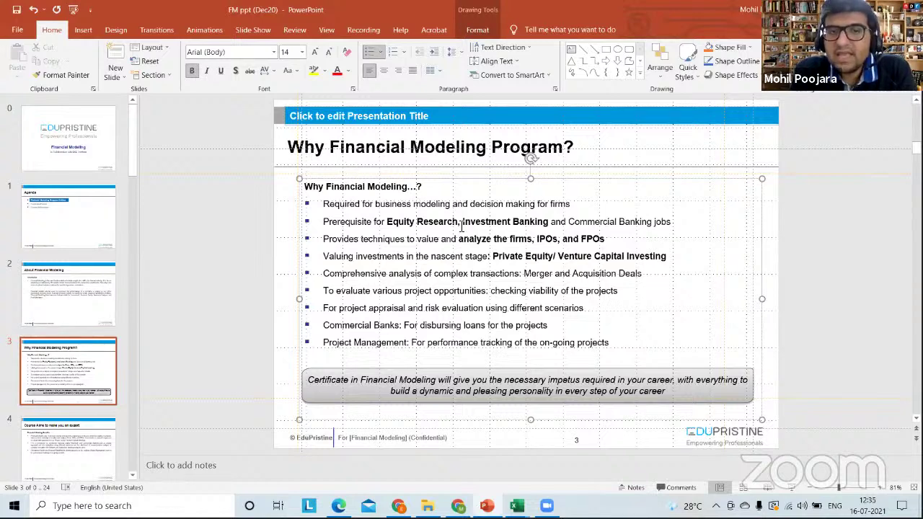
Bold "Merger and Acquisition Deals" in the complex transactions bullet.
drag(463, 222, 546, 229)
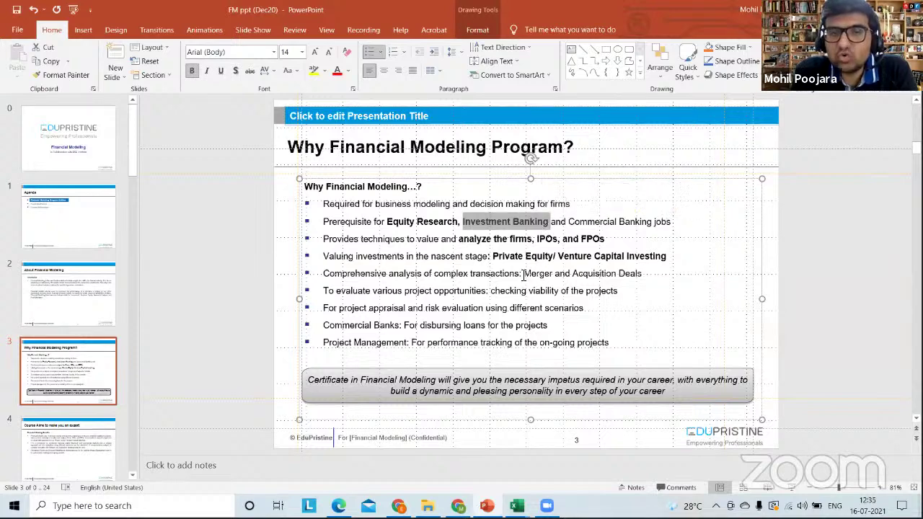
drag(522, 273, 646, 275)
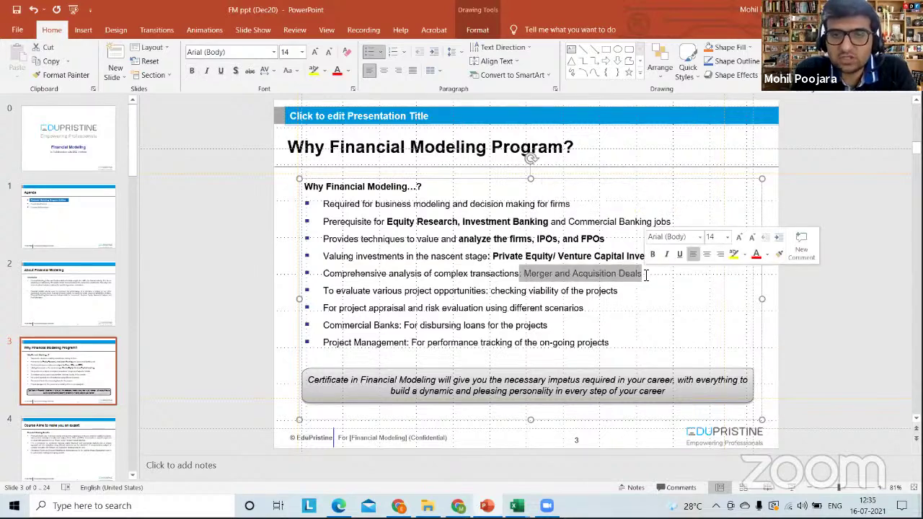
key(ctrl+b)
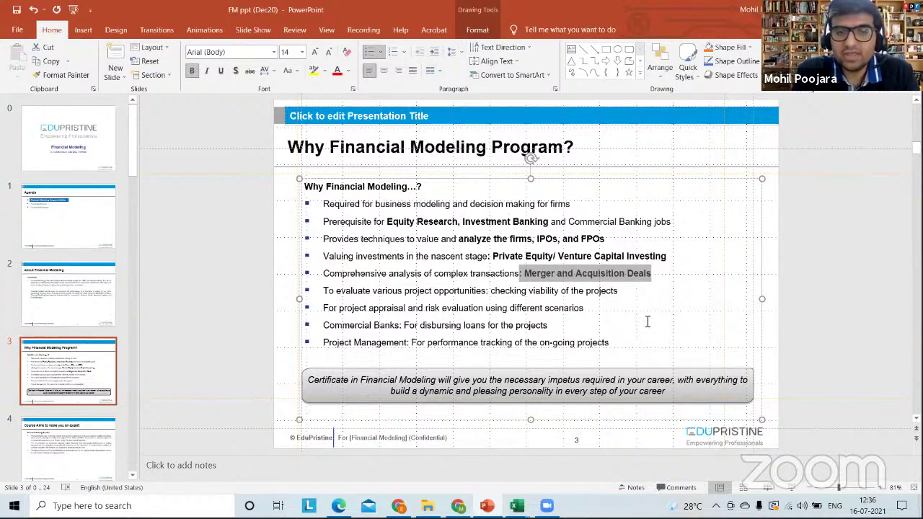
Switch to Edge and show the MSFT announcement of the transaction PDF with Microsoft and LinkedIn.
mouse_move(338, 505)
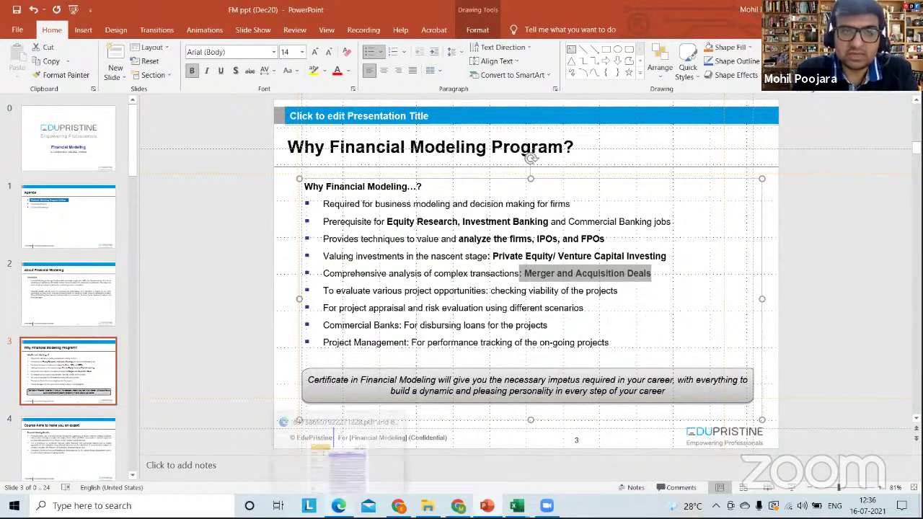
click(346, 468)
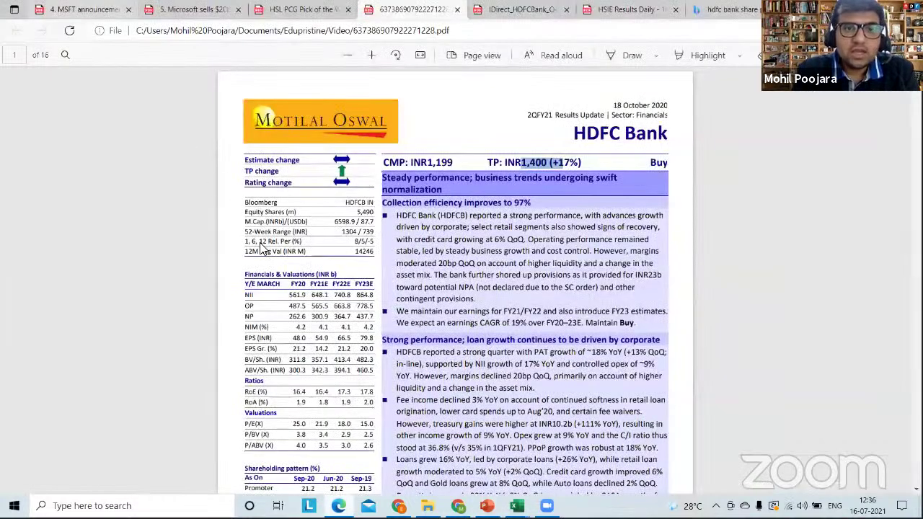
key(ctrl+1)
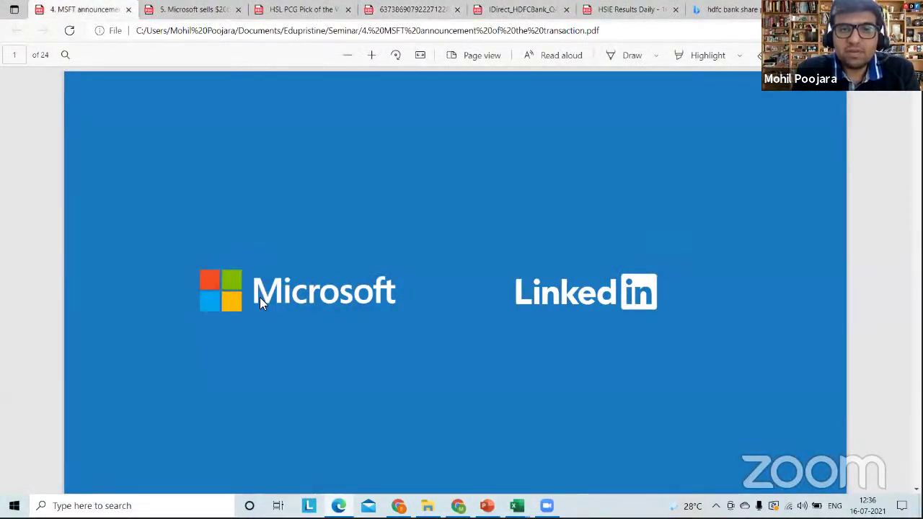